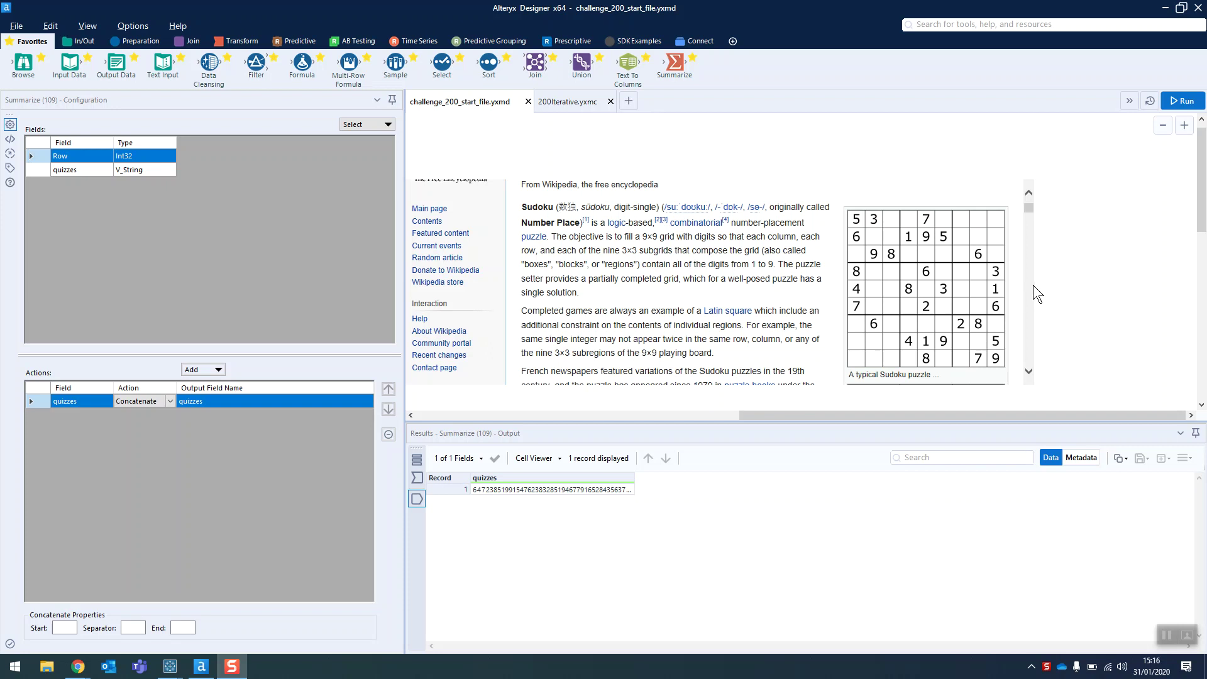
# Step: Scroll the canvas past the Sudoku image down to the Wikipedia Puzzle container and tool chain
pyautogui.scroll(-1, 1090, 286)
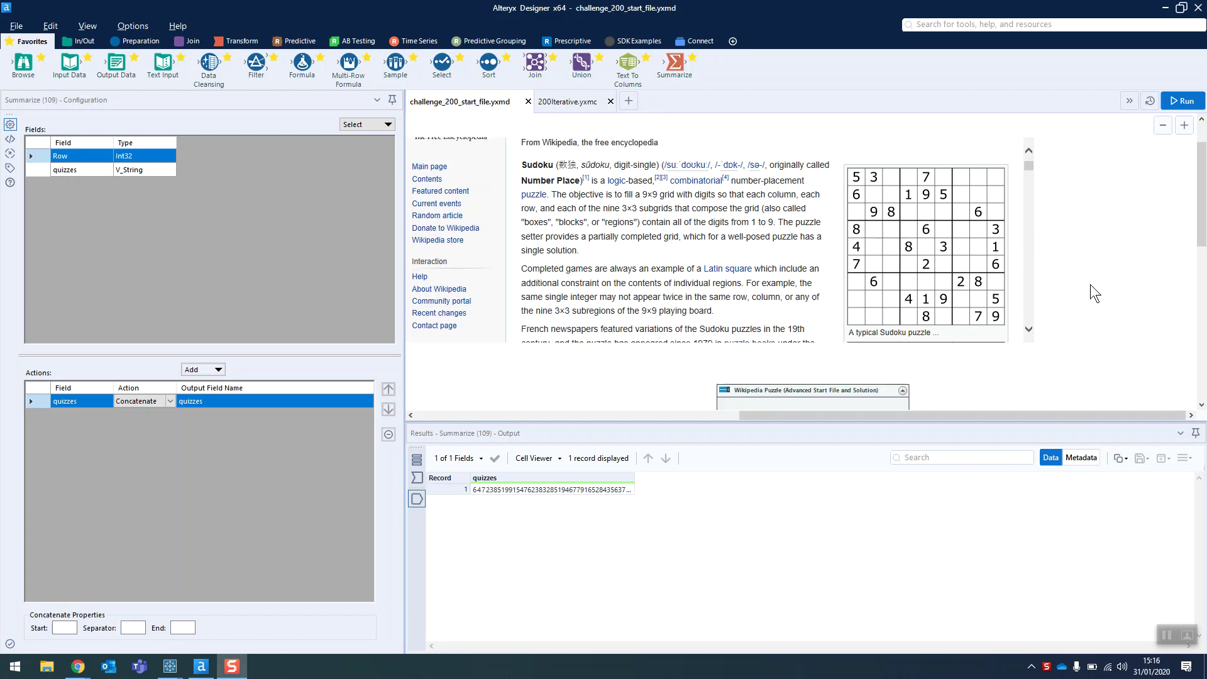
pyautogui.scroll(-6, 1056, 300)
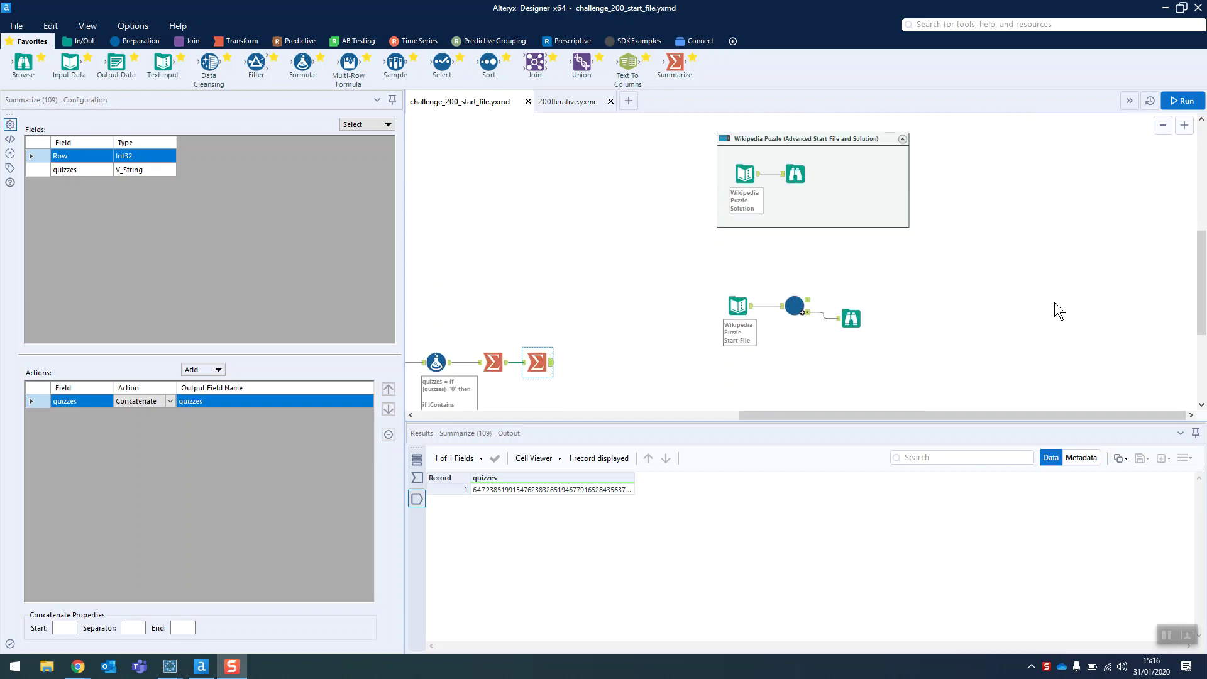
# Step: Check the Browse tool's single 978-byte quizzes record, then view the 200Iterative macro's settings
pyautogui.click(794, 305)
pyautogui.click(851, 318)
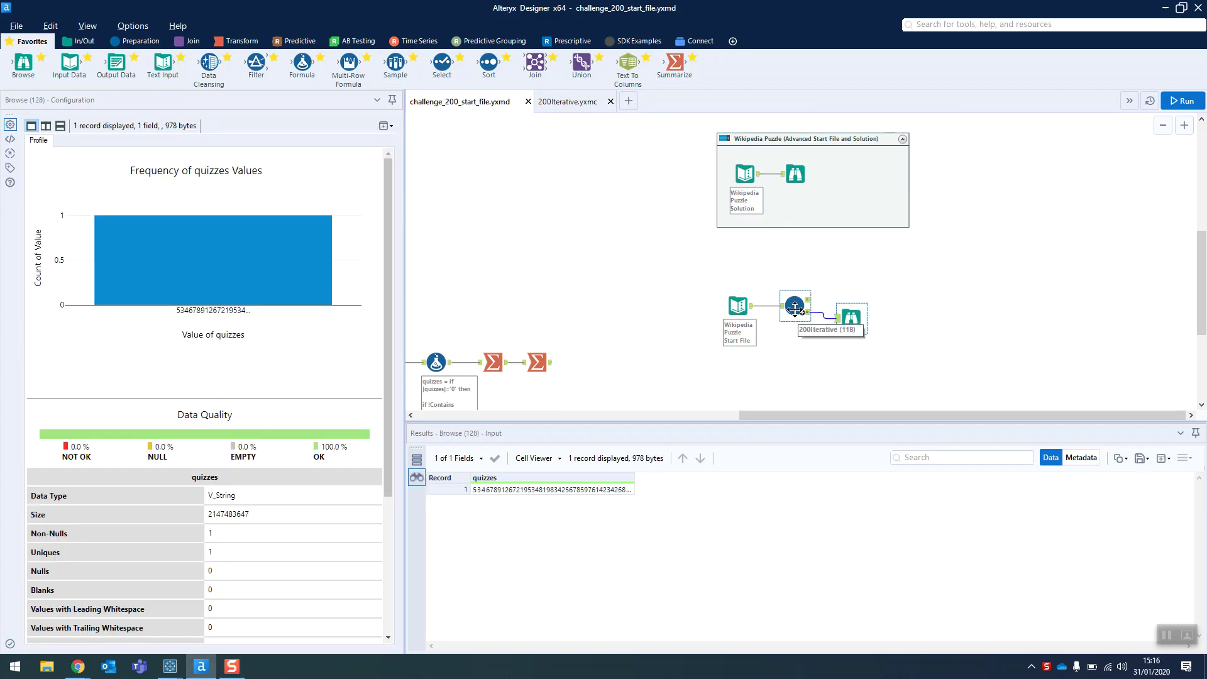
pyautogui.click(794, 308)
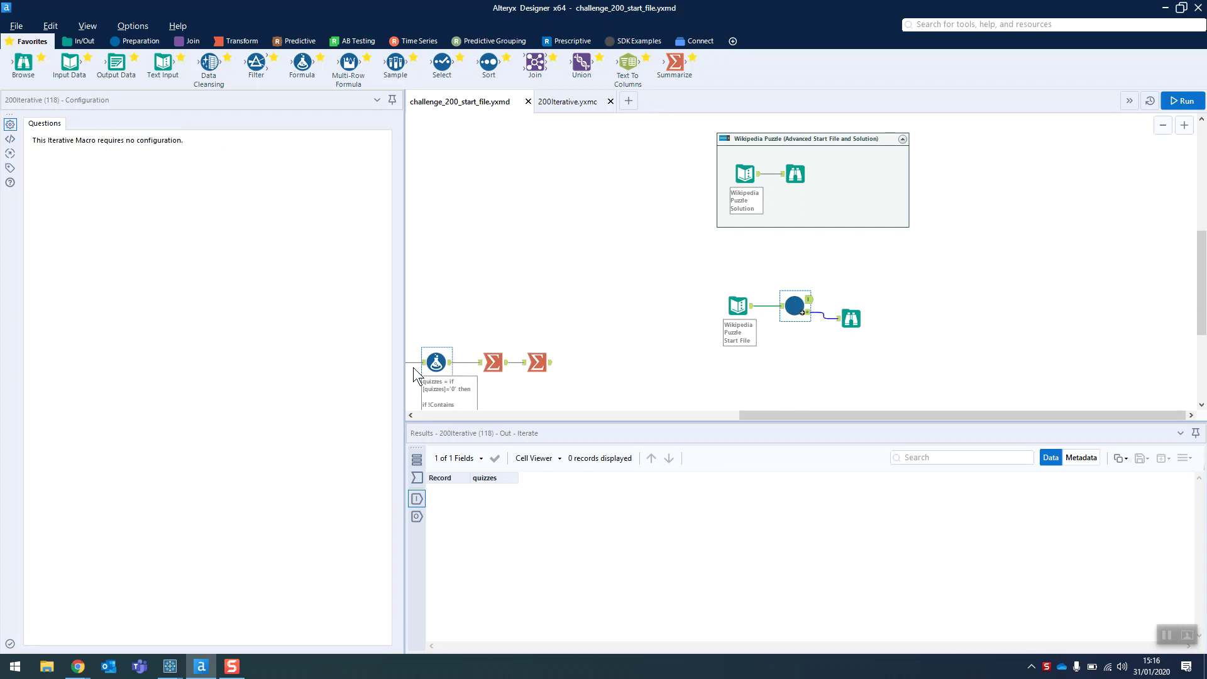
# Step: Review Formula (105)'s nested if/Contains expression that fills each 0 in quizzes
pyautogui.click(435, 362)
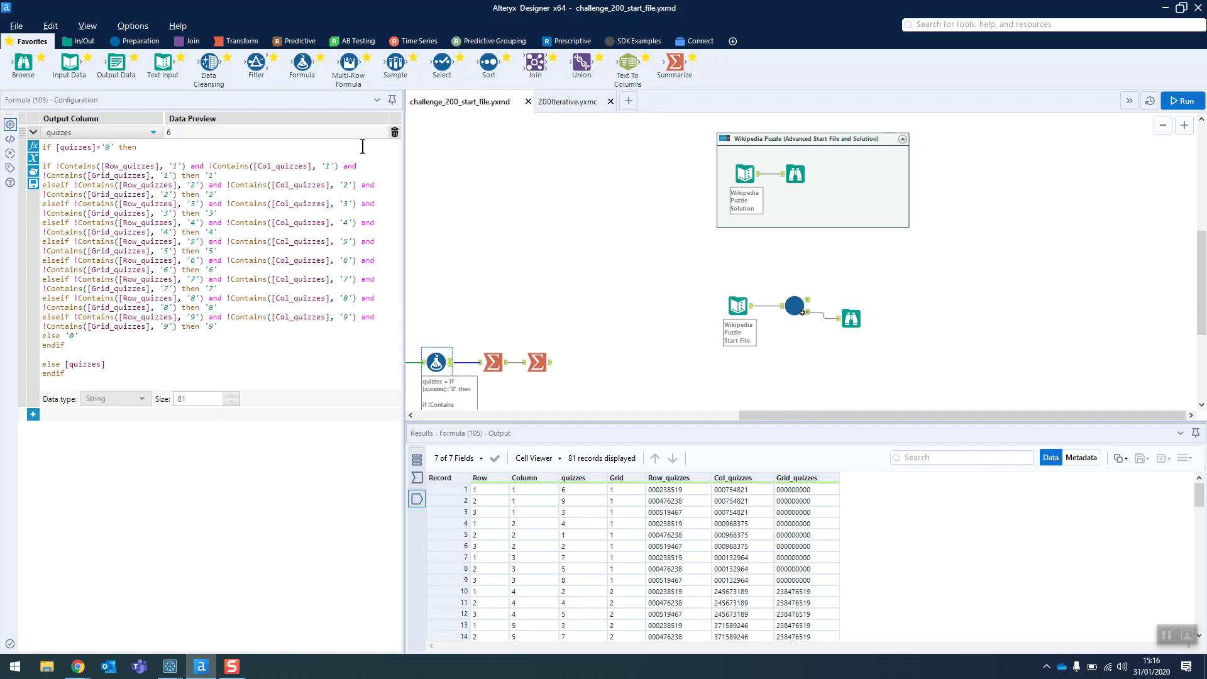
# Step: Open the 200Iterative.yxmc macro, run it, and inspect the Row and Grid Formula (44) output
pyautogui.click(583, 105)
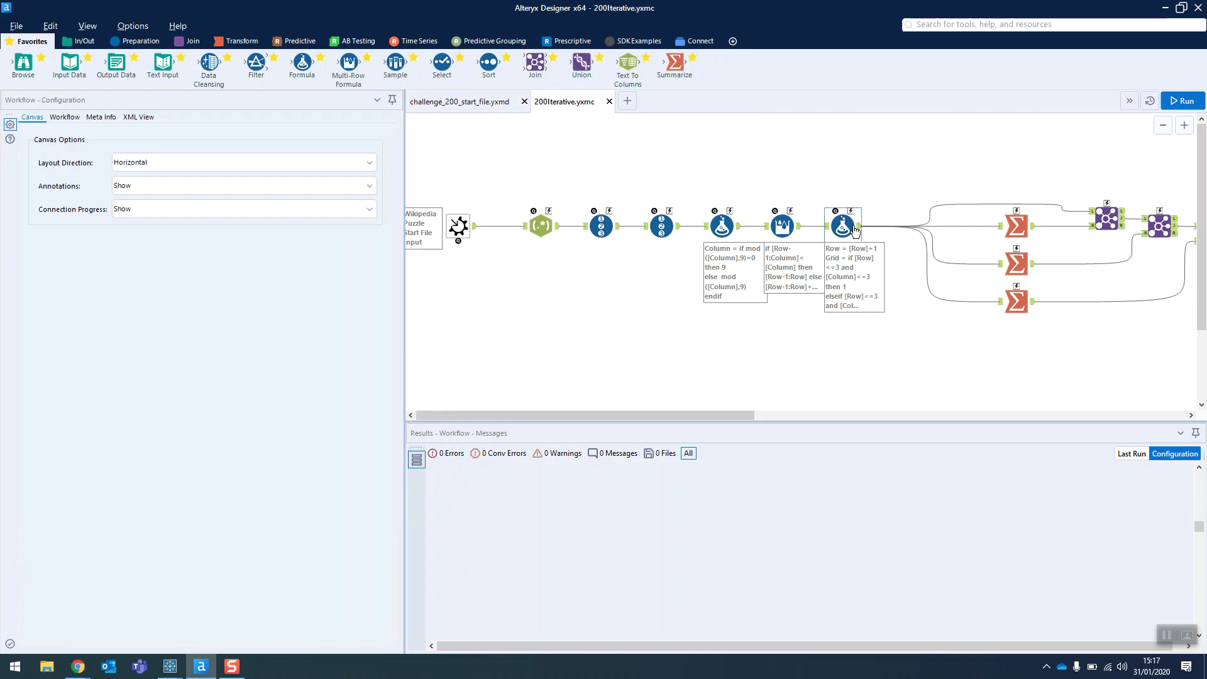
pyautogui.hotkey('ctrl', 'r')
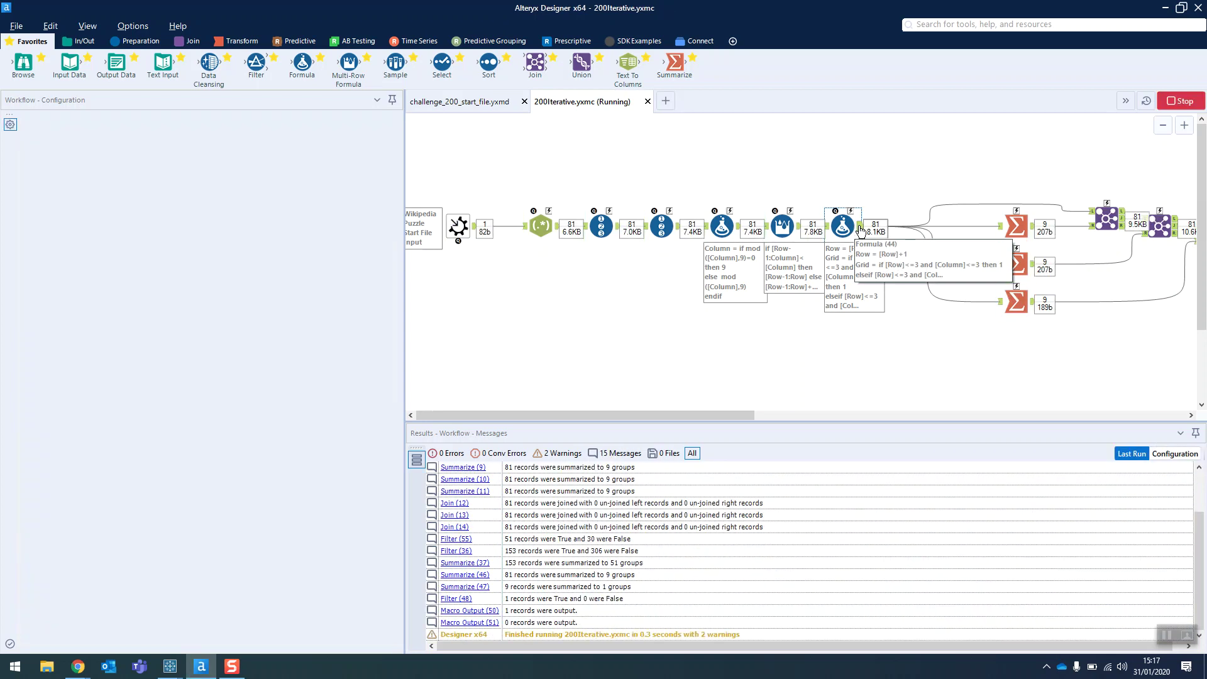
pyautogui.click(859, 228)
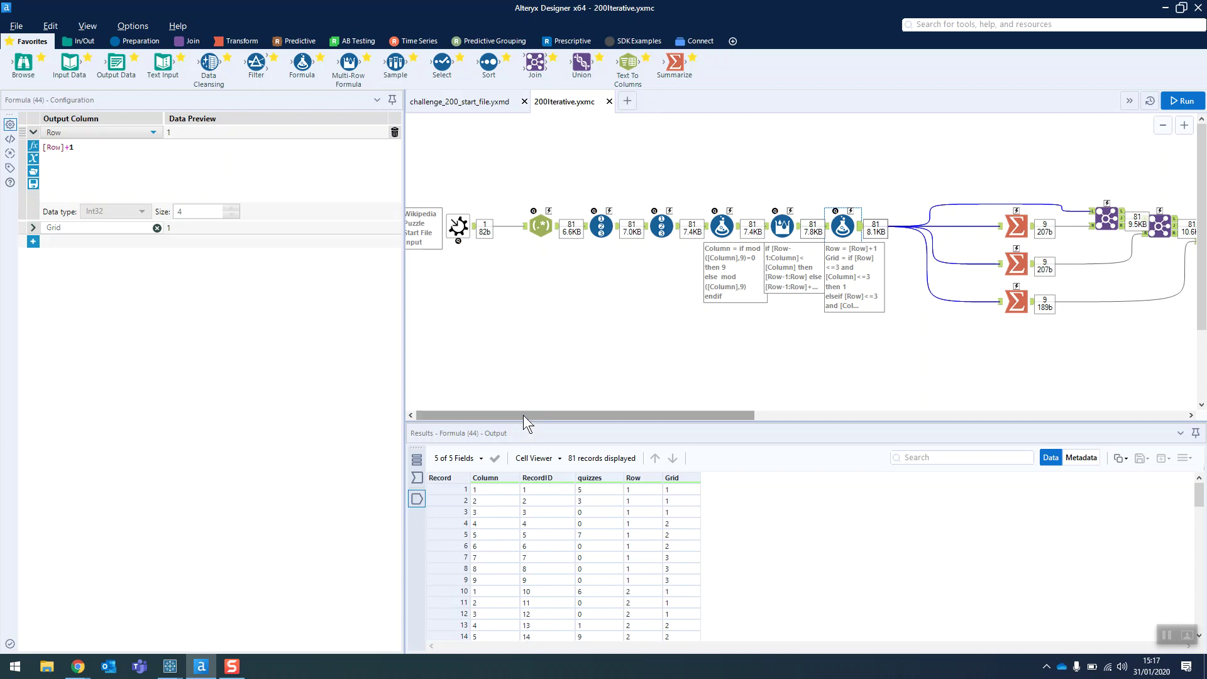
pyautogui.moveTo(523, 415); pyautogui.dragTo(701, 391)
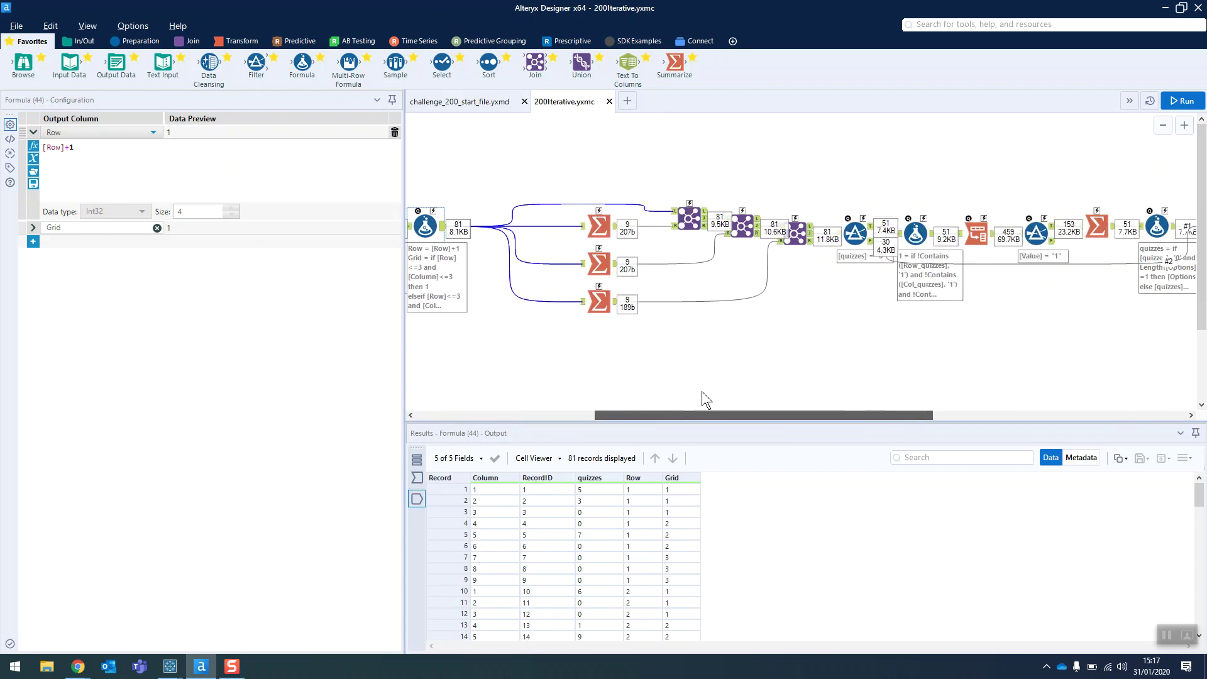
# Step: Inspect the Join (14) on Grid and its output, then rerun the macro with nothing selected
pyautogui.click(796, 232)
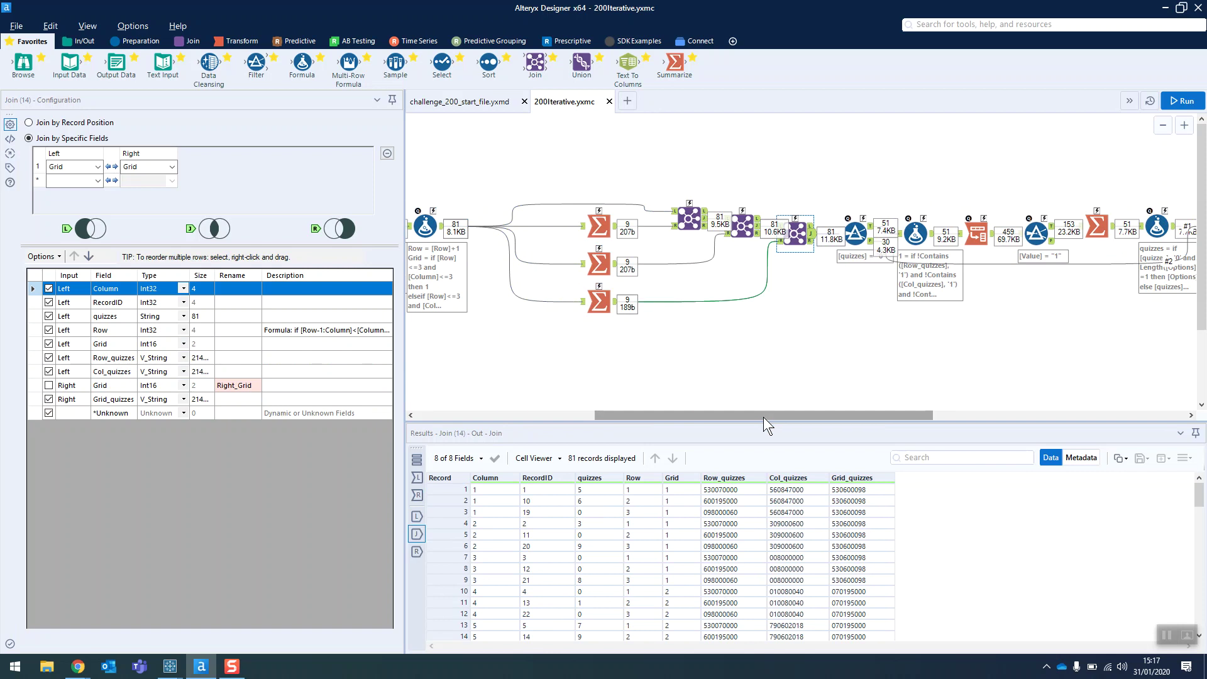
pyautogui.moveTo(763, 417); pyautogui.dragTo(846, 412)
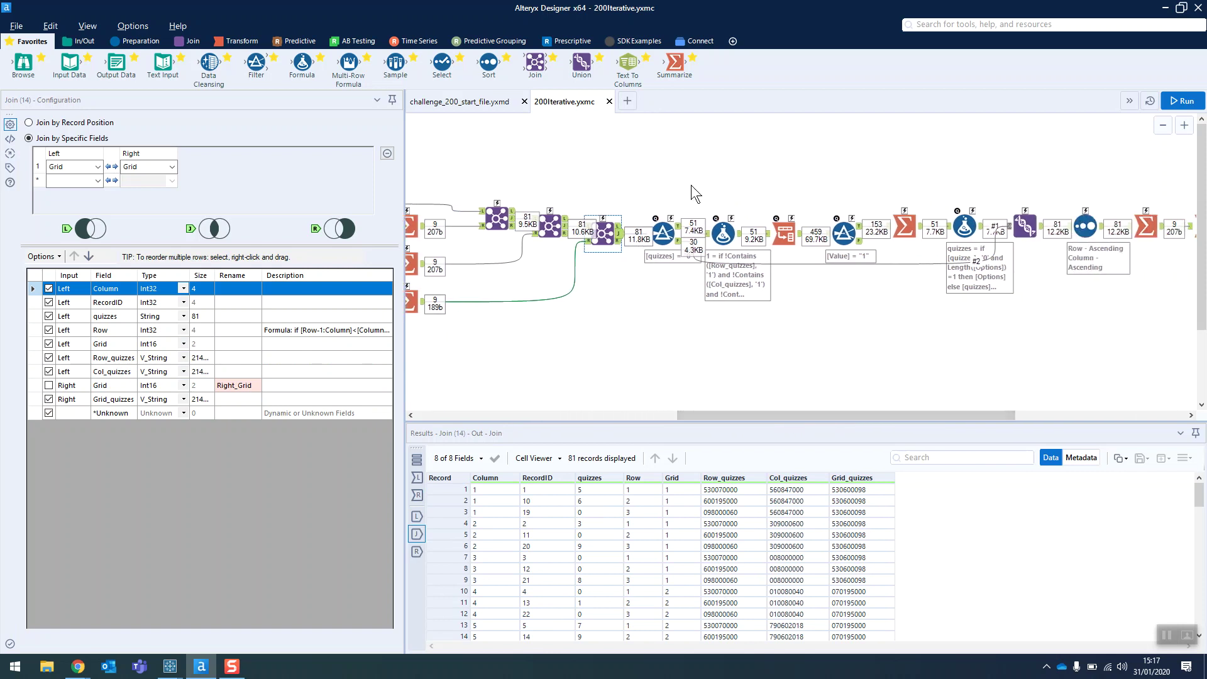
pyautogui.click(530, 346)
pyautogui.hotkey('ctrl', 'r')
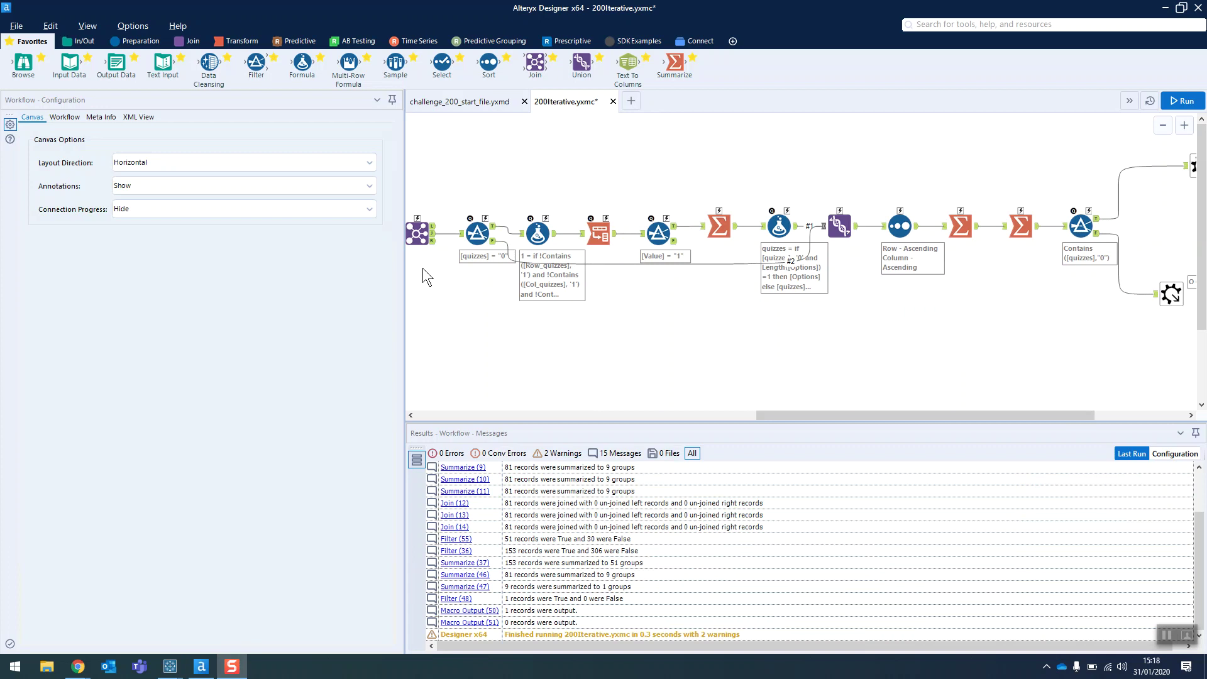
# Step: Inspect Filter (55), set to quizzes Equals 0, and its 51 blank-cell True records
pyautogui.click(478, 234)
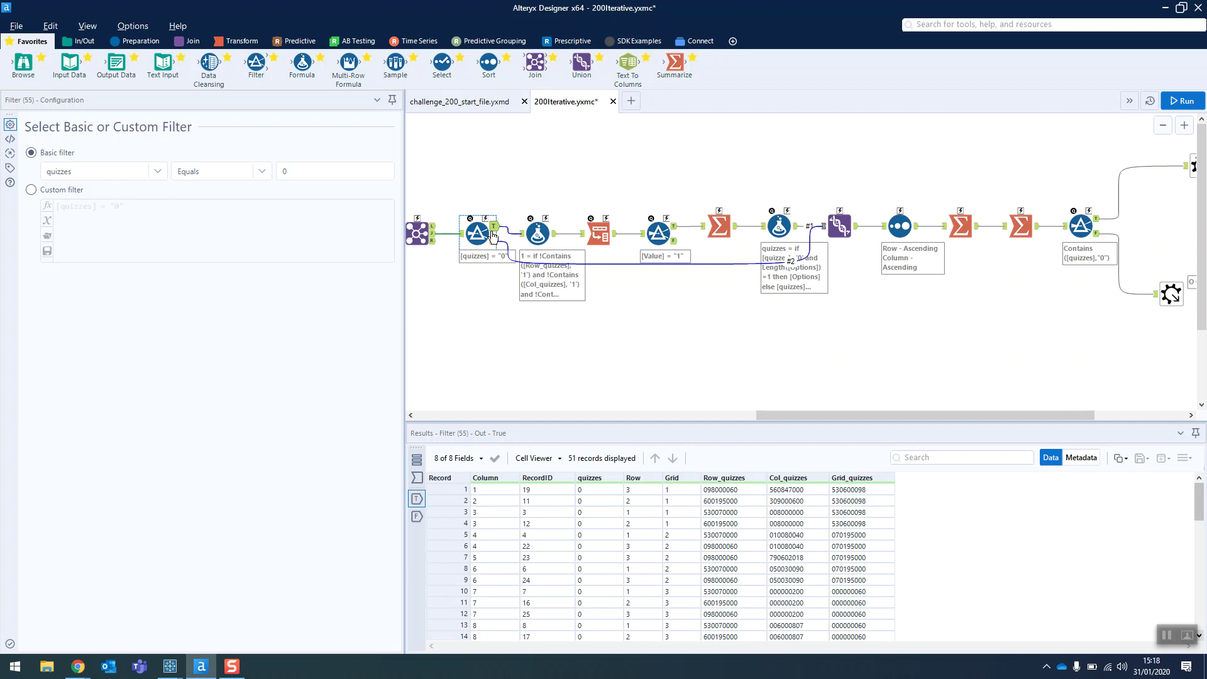
# Step: Examine Formula (34)'s per-digit row, column and grid flags, then view the 459-record Transpose output
pyautogui.click(553, 239)
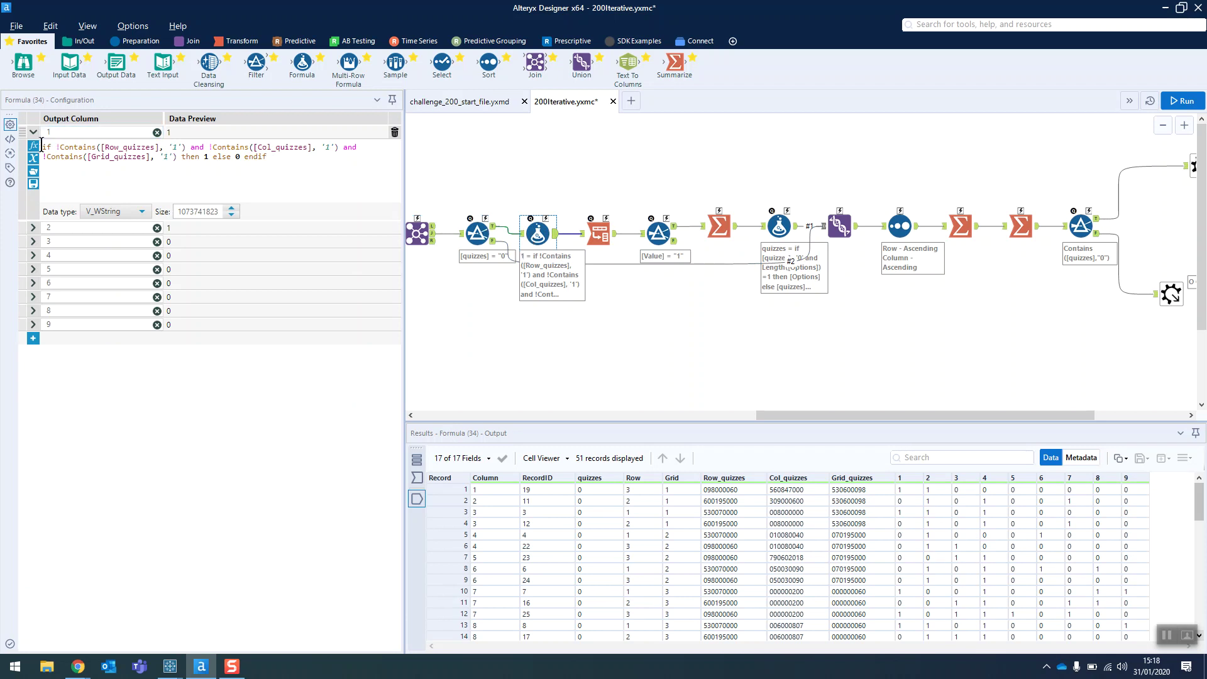
pyautogui.moveTo(42, 147); pyautogui.dragTo(203, 150)
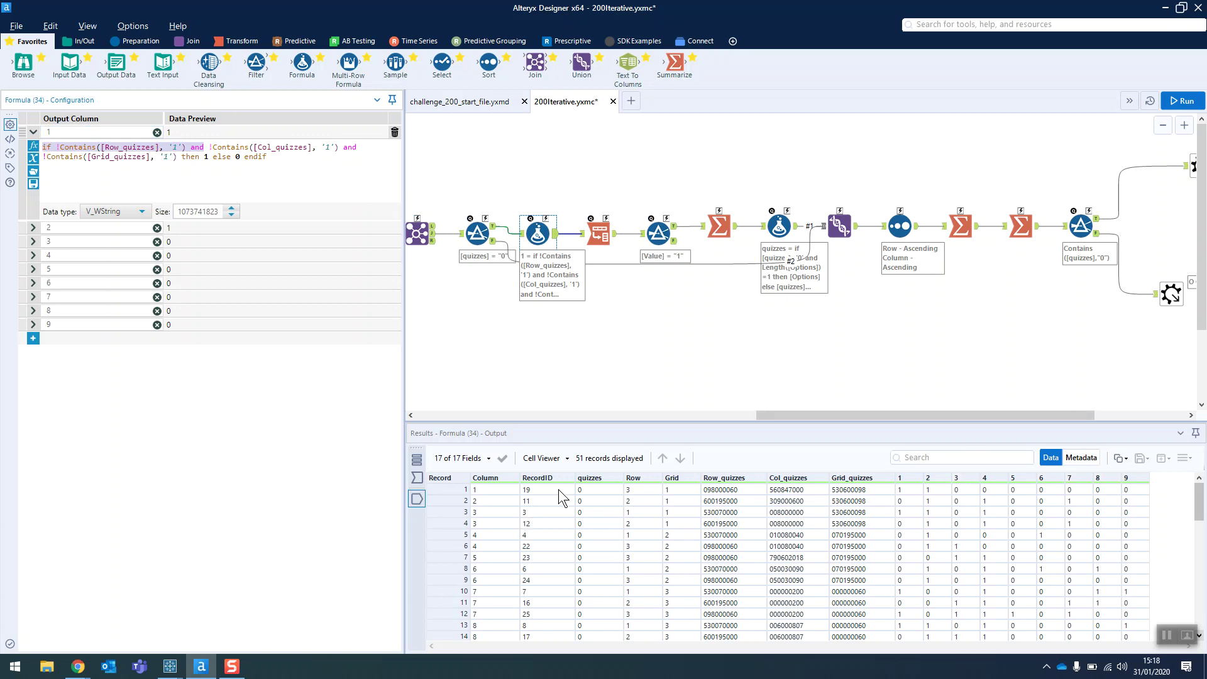
pyautogui.click(485, 489)
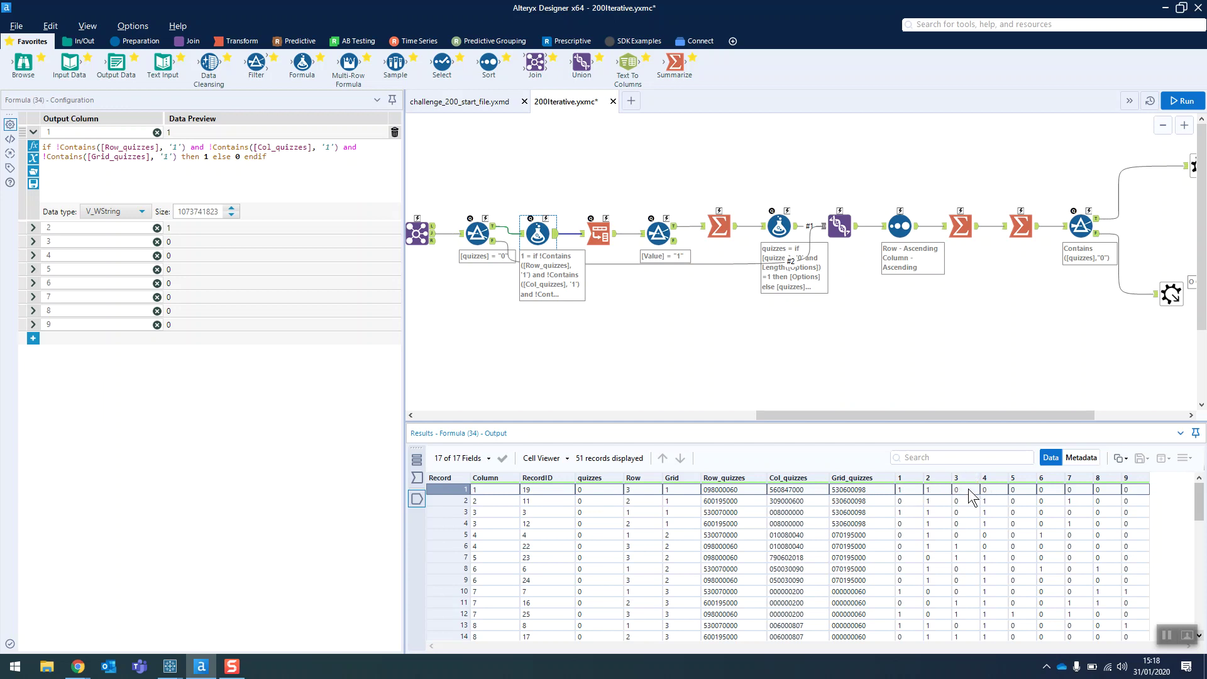
pyautogui.click(33, 228)
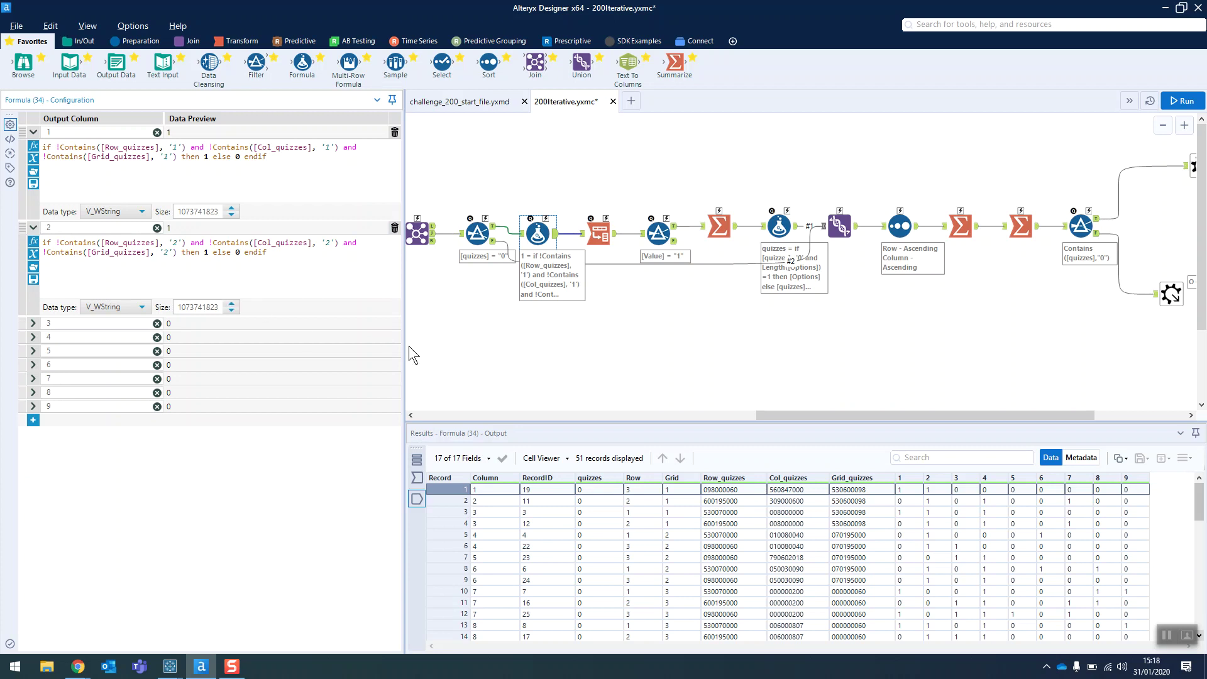
pyautogui.click(599, 238)
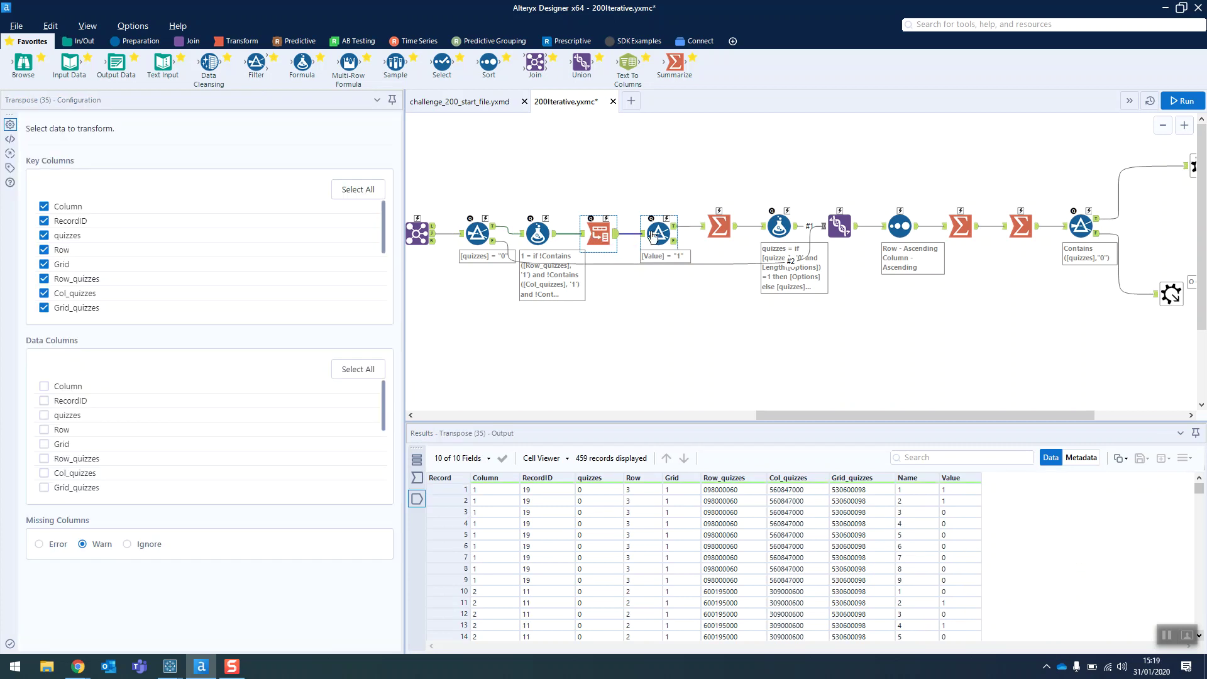
# Step: Follow the flagged digits through Filter (36) into Summarize (37)'s concatenated Options for each blank cell
pyautogui.click(654, 235)
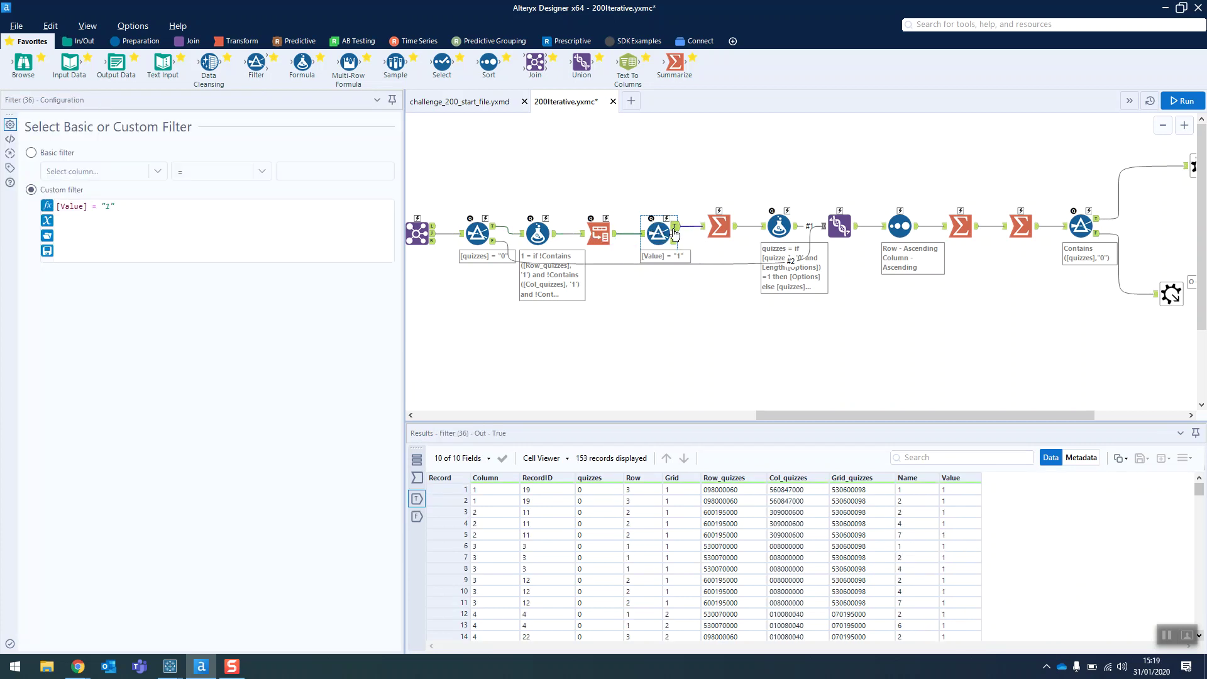
pyautogui.click(731, 228)
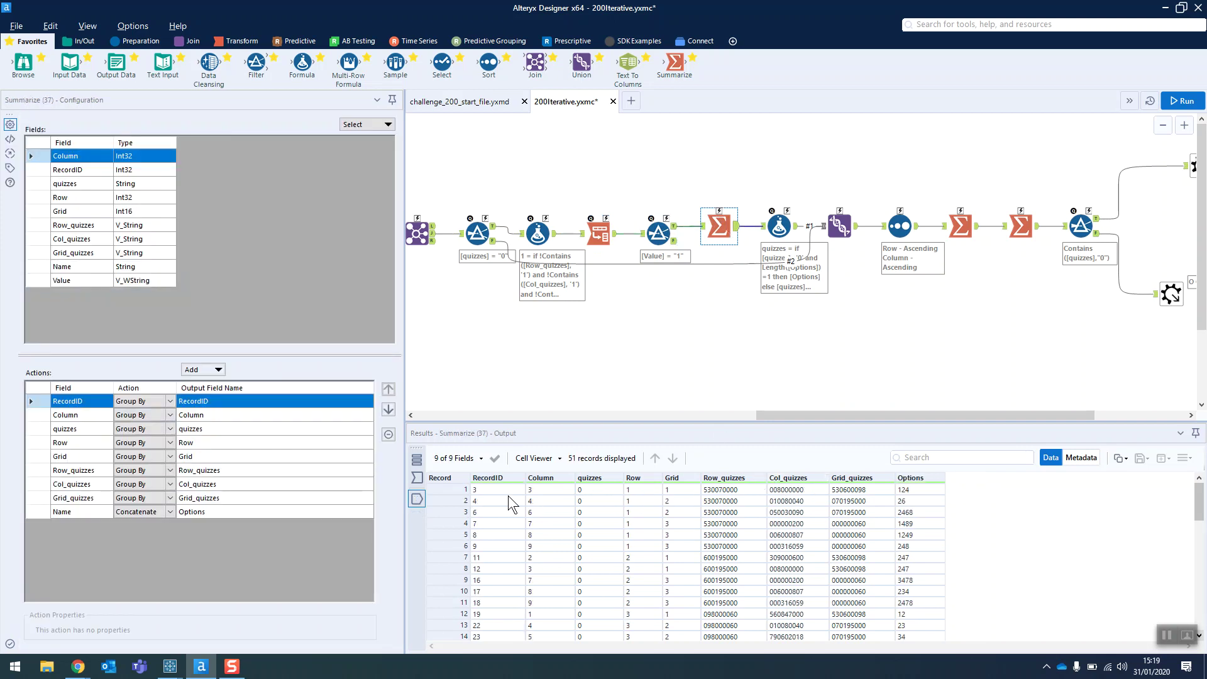
pyautogui.click(541, 490)
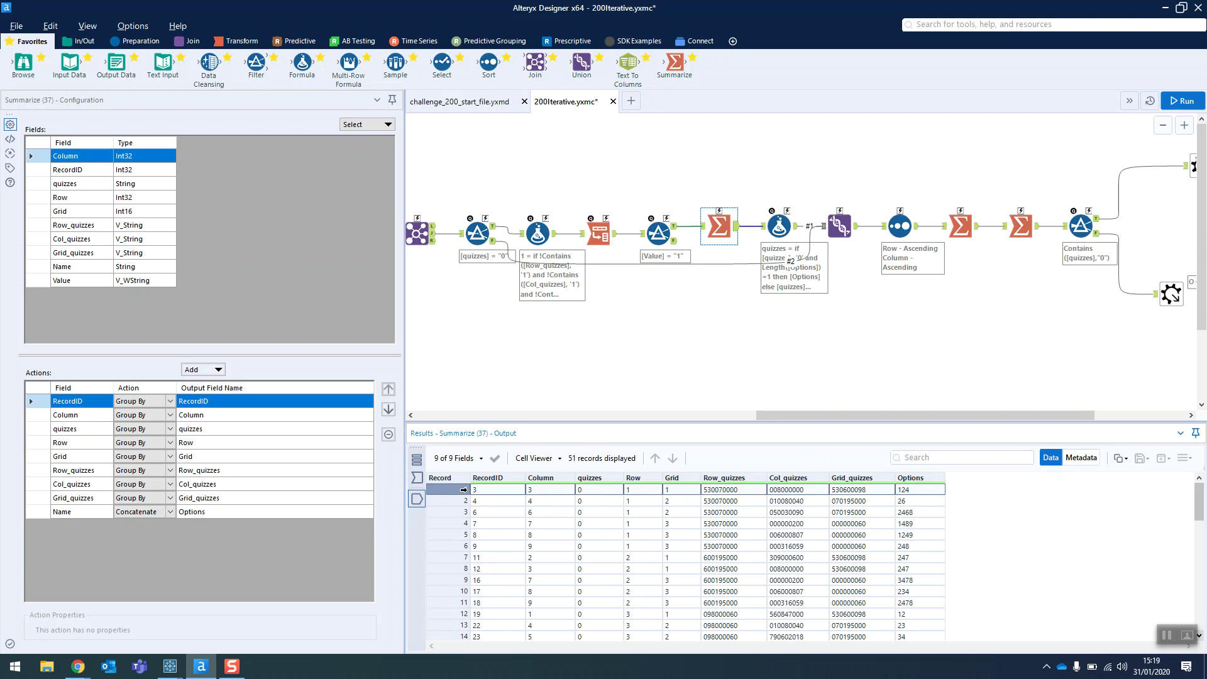
pyautogui.click(581, 491)
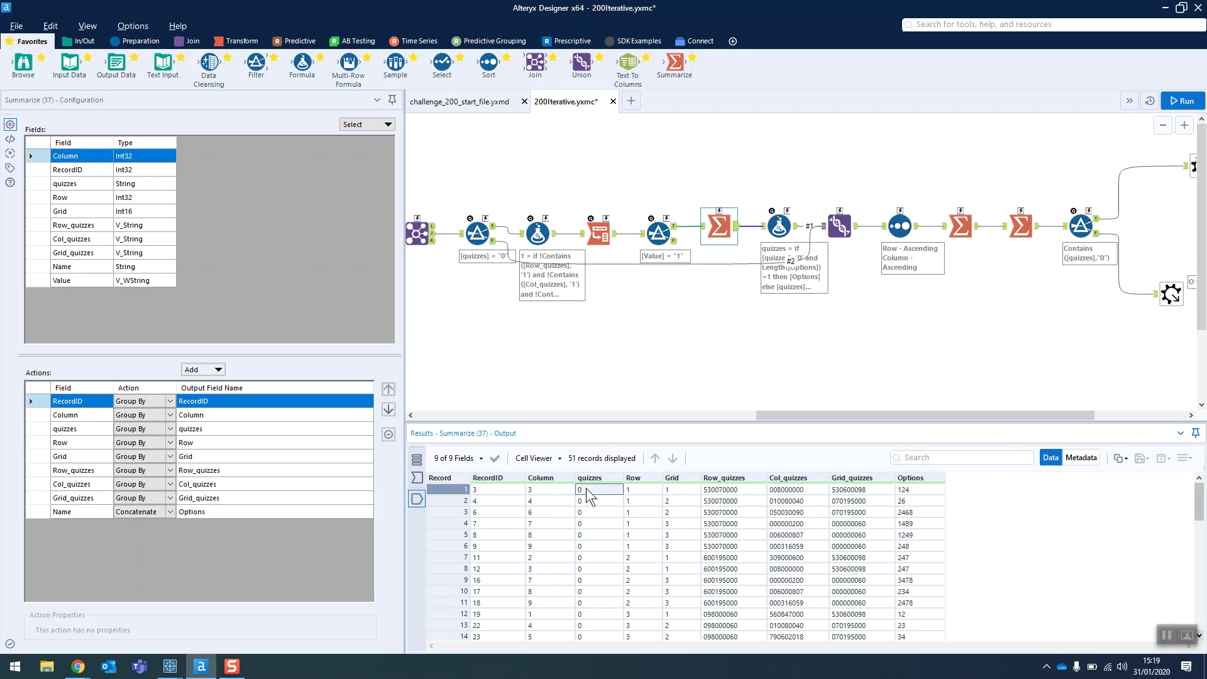
# Step: Locate record 26, whose only option is 5, and view Formula (38) that fills single-option cells
pyautogui.click(908, 500)
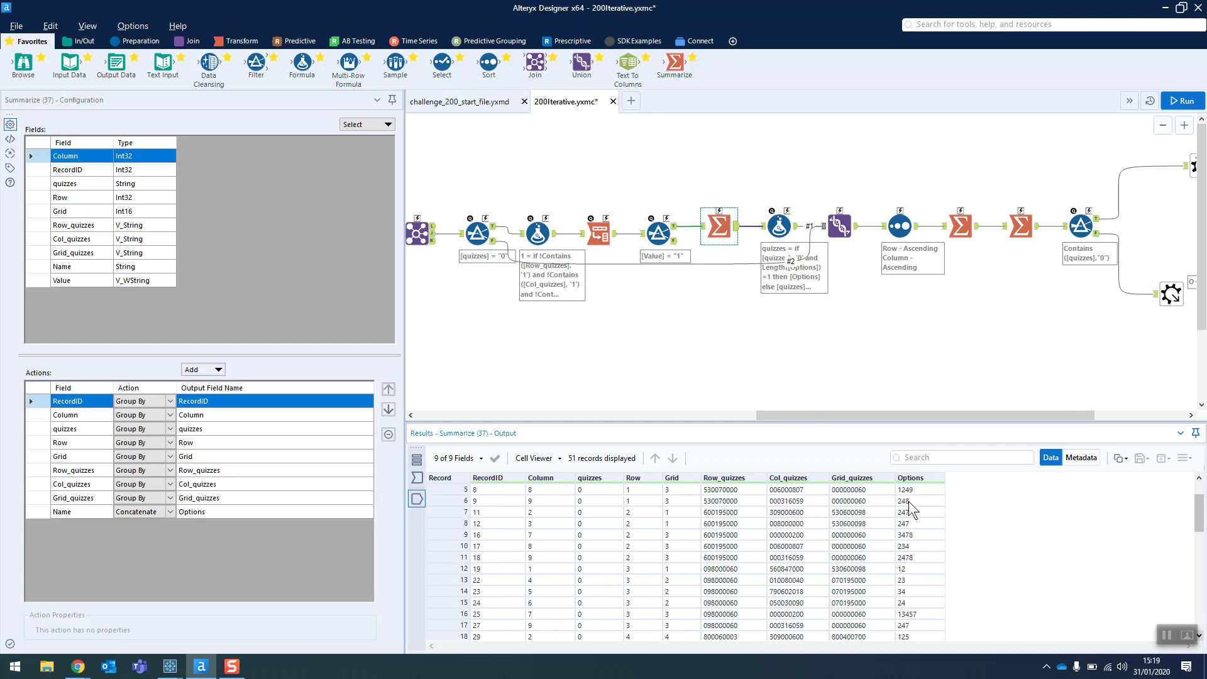
pyautogui.scroll(-5, 934, 533)
pyautogui.click(905, 592)
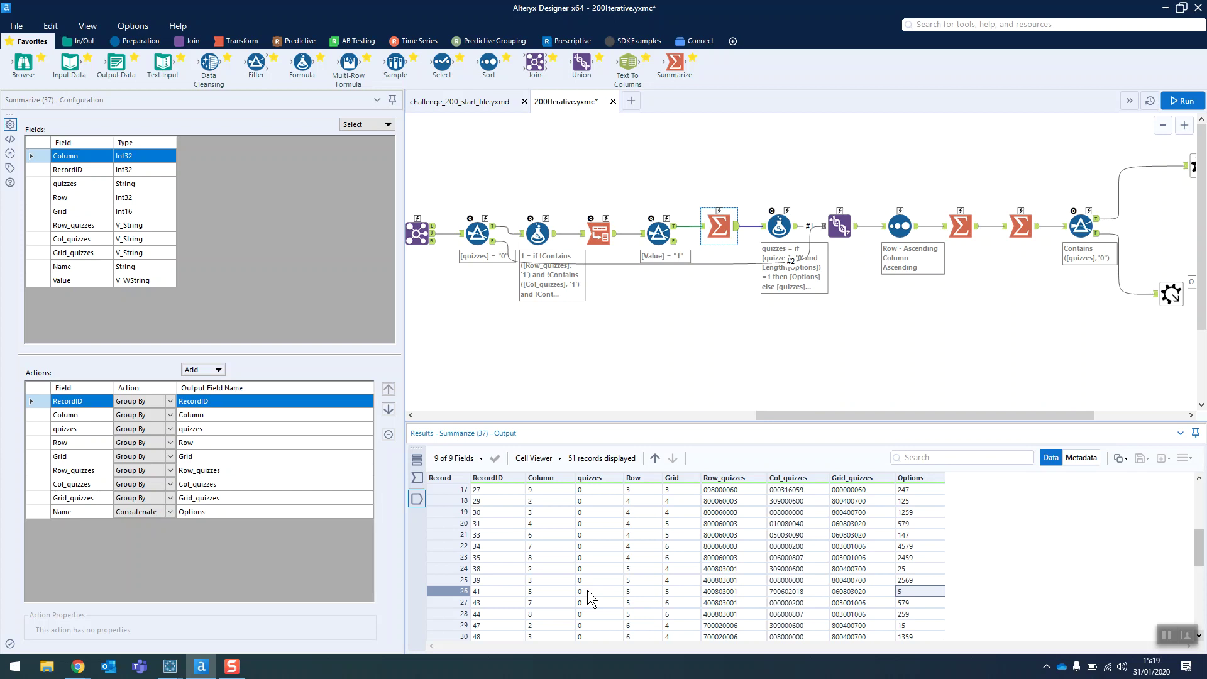
pyautogui.click(779, 226)
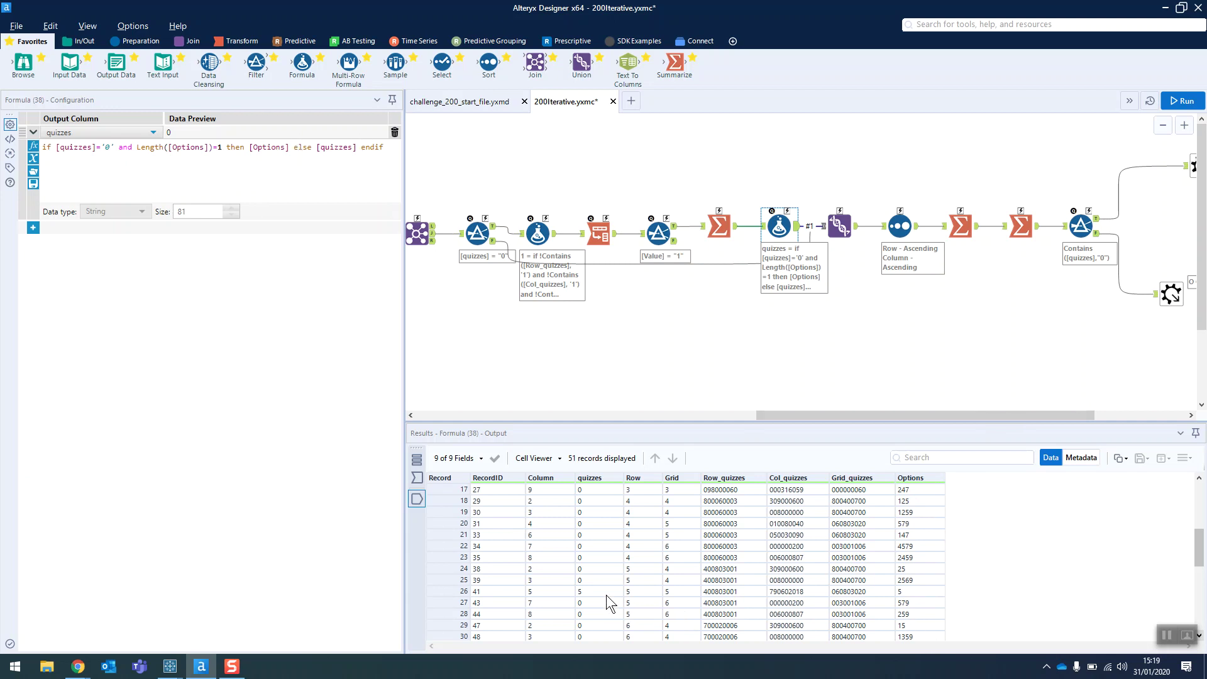
# Step: Confirm Formula (38) fills record 26's empty quizzes with 5, then view the Union and Filter (55)
pyautogui.click(762, 245)
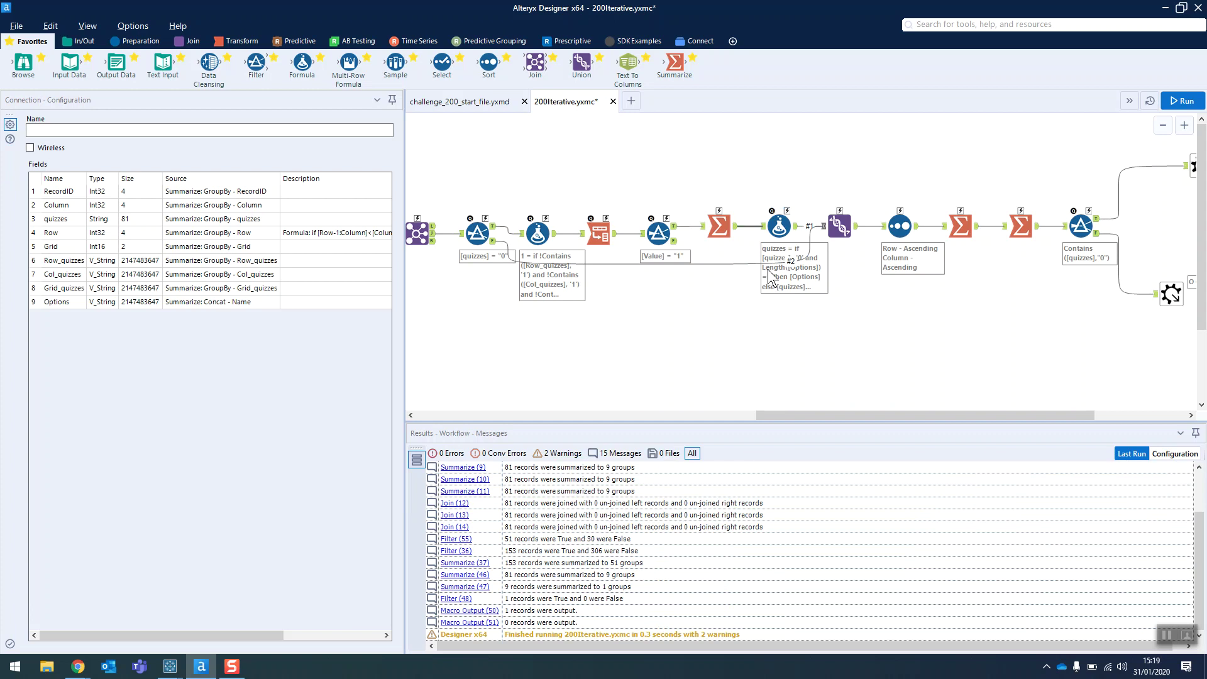
pyautogui.click(779, 226)
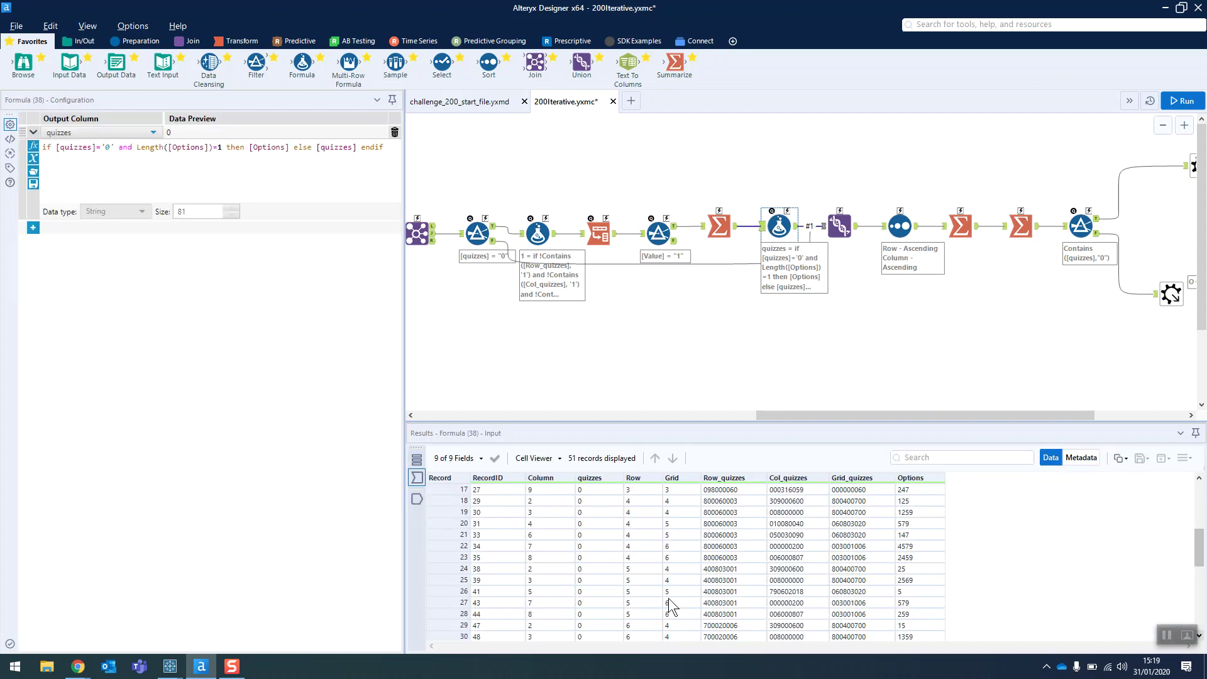
pyautogui.click(616, 593)
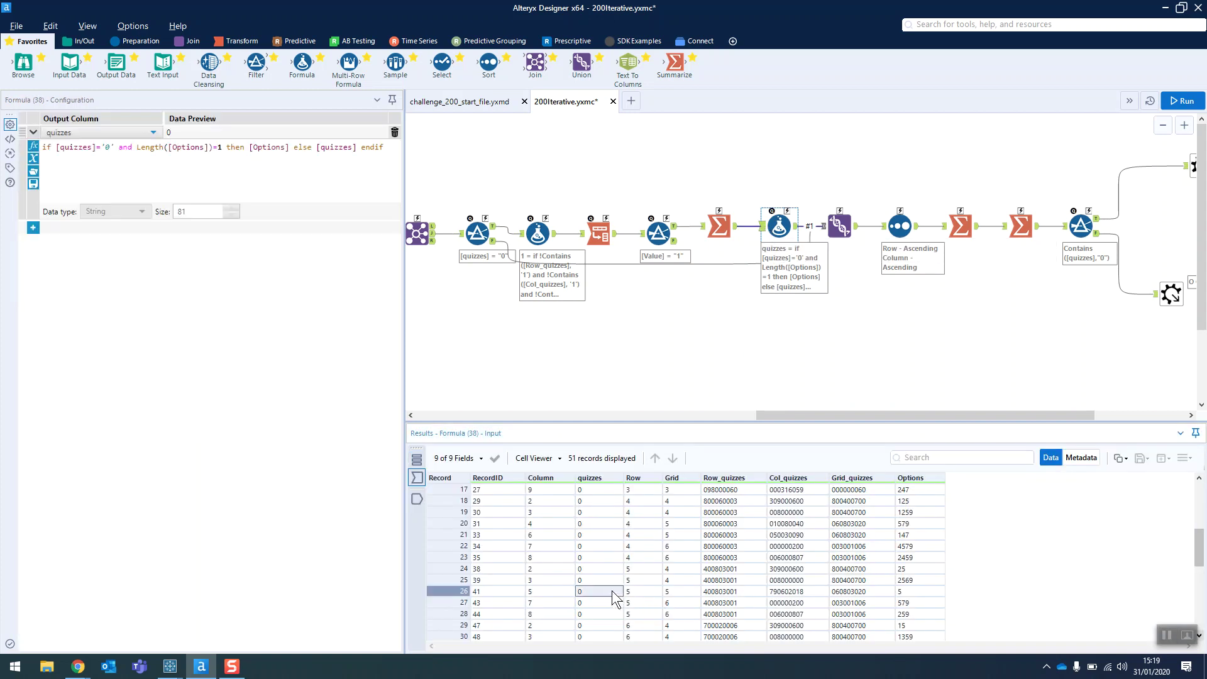
pyautogui.click(796, 226)
pyautogui.click(839, 225)
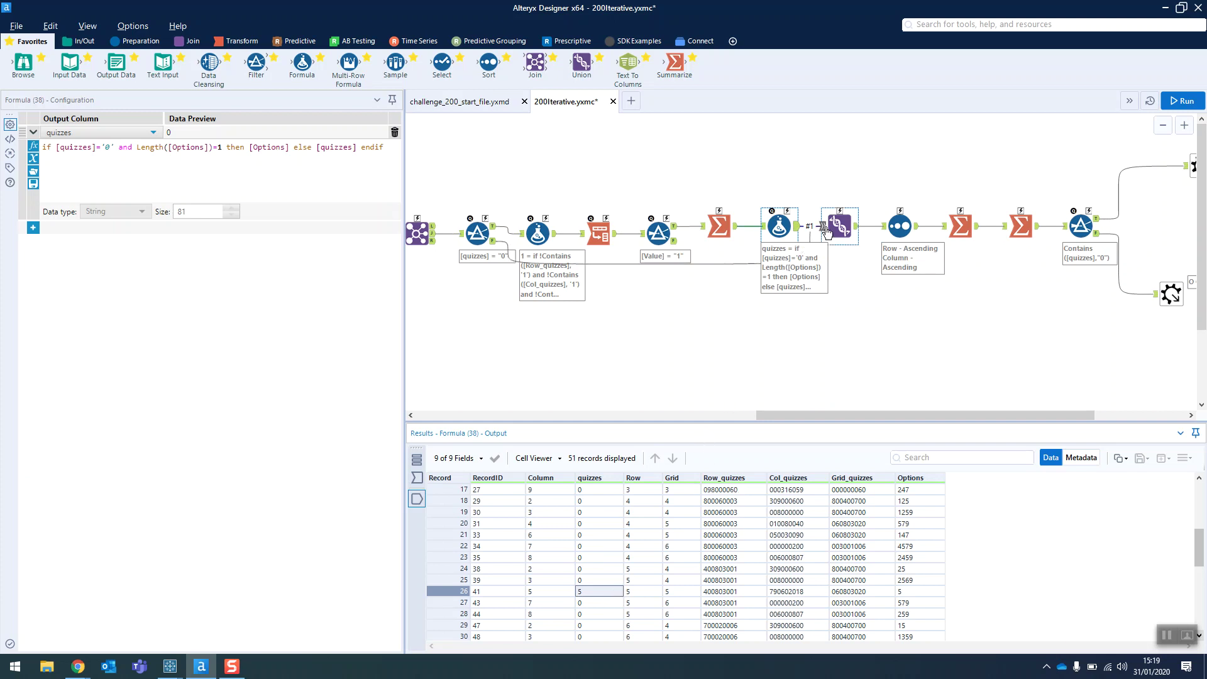
pyautogui.click(477, 231)
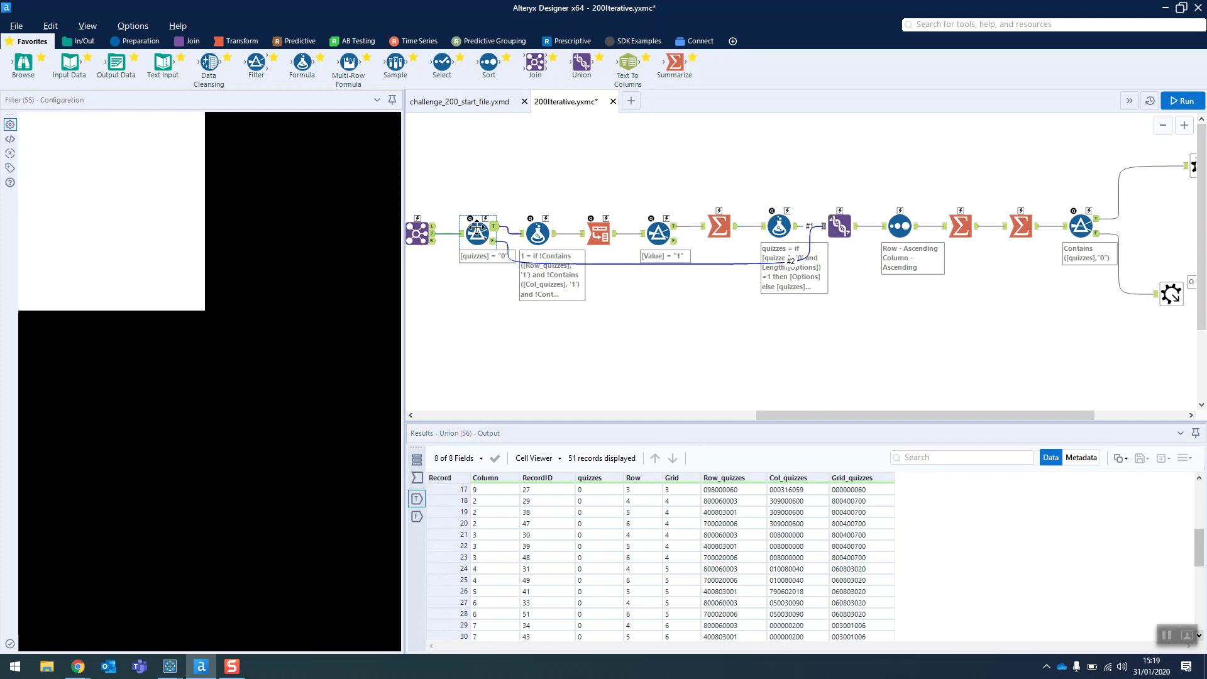
# Step: Step through Union (56)'s 81 records, Sort (57) by Row and Column, and Summarize (46, 47) into one quizzes string
pyautogui.click(842, 234)
pyautogui.click(904, 229)
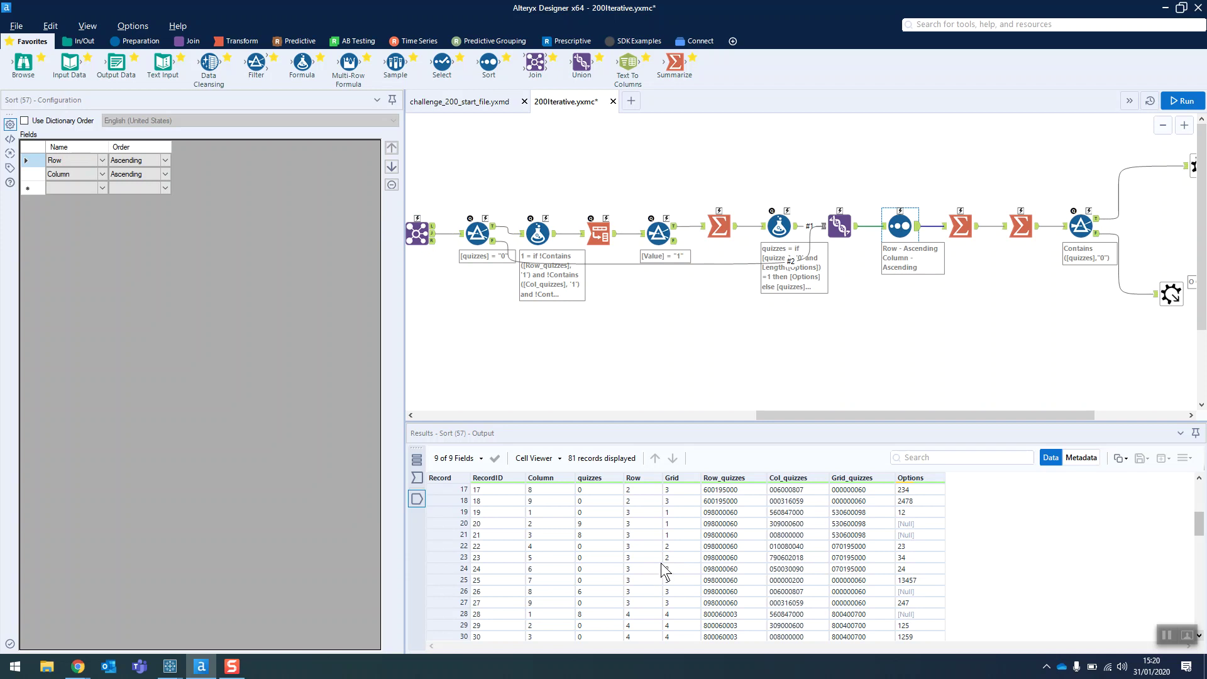
pyautogui.scroll(6, 1158, 633)
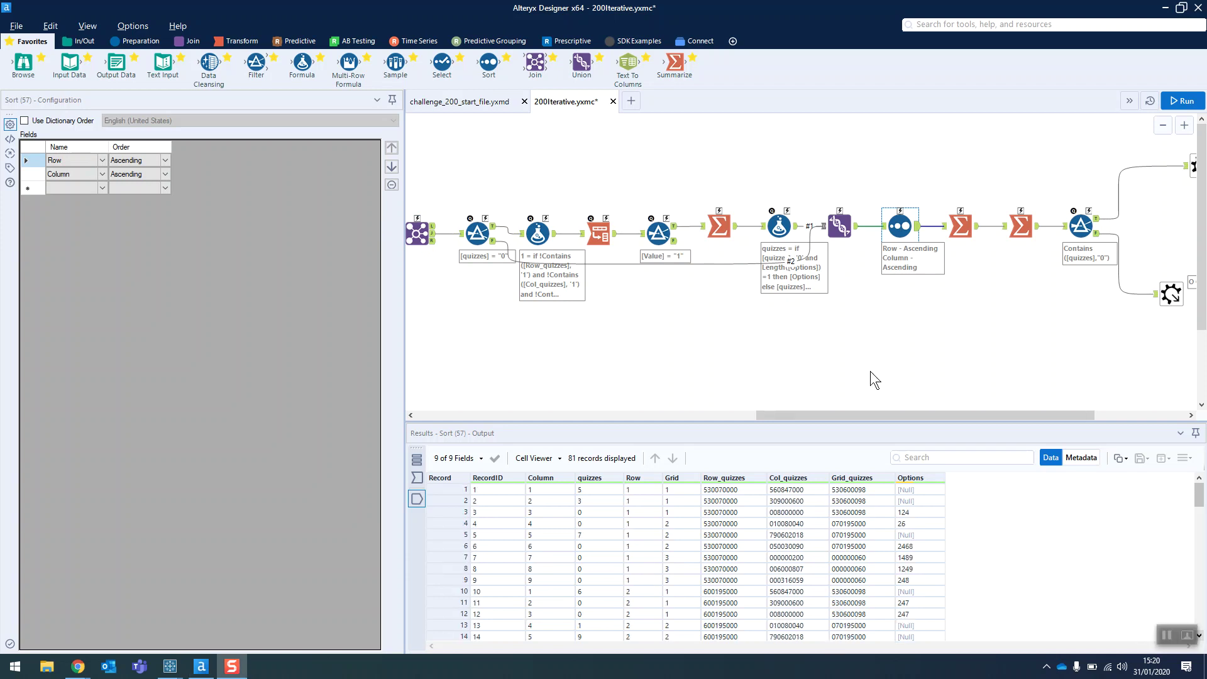
pyautogui.click(960, 226)
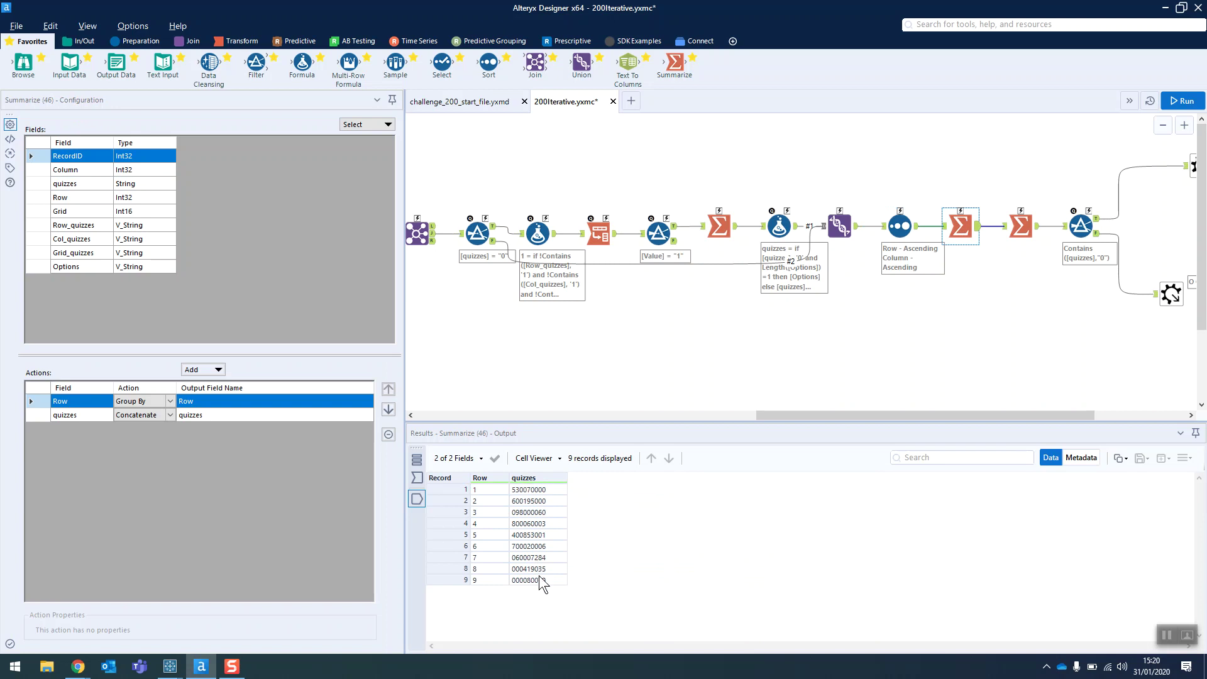
pyautogui.click(1020, 226)
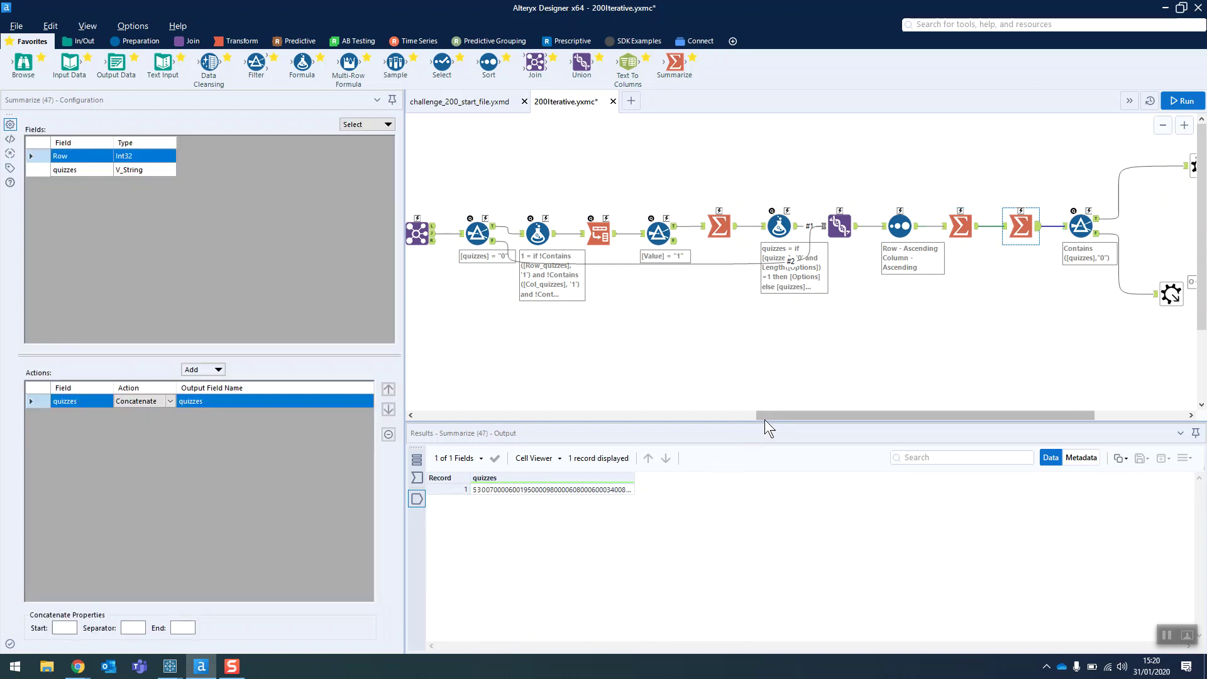
pyautogui.moveTo(767, 413); pyautogui.dragTo(849, 418)
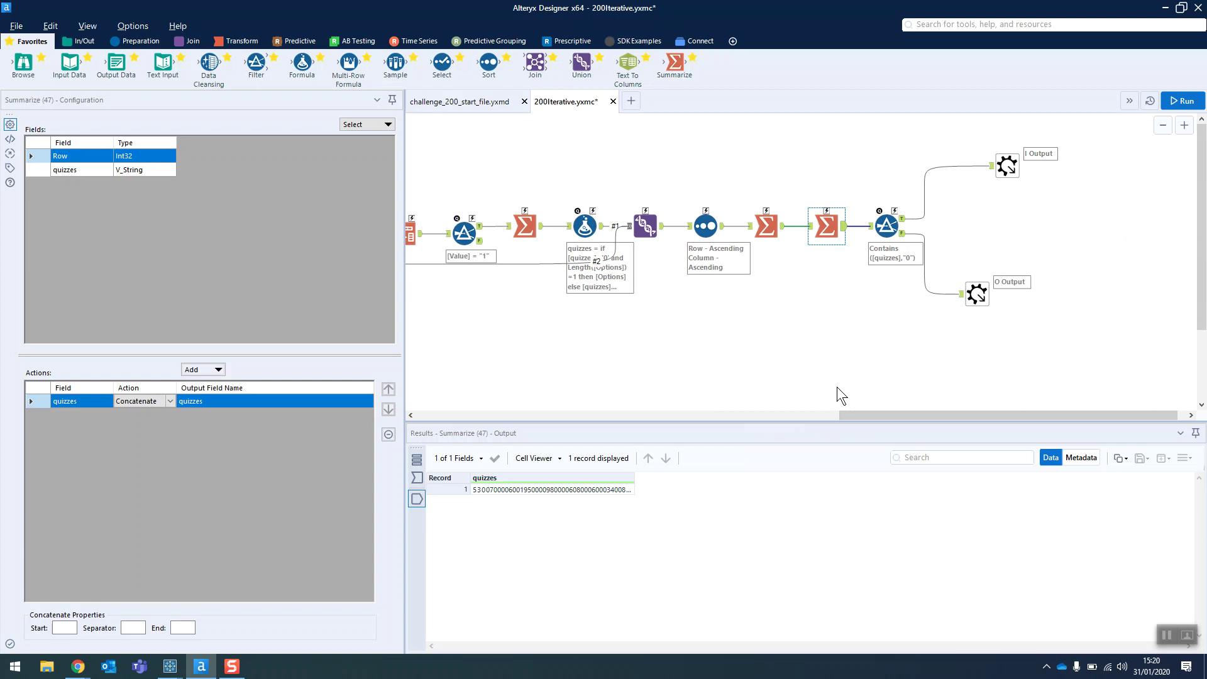
# Step: Check Filter (48)'s one true and zero false records, then view the Iterate macro output (50) settings
pyautogui.click(891, 220)
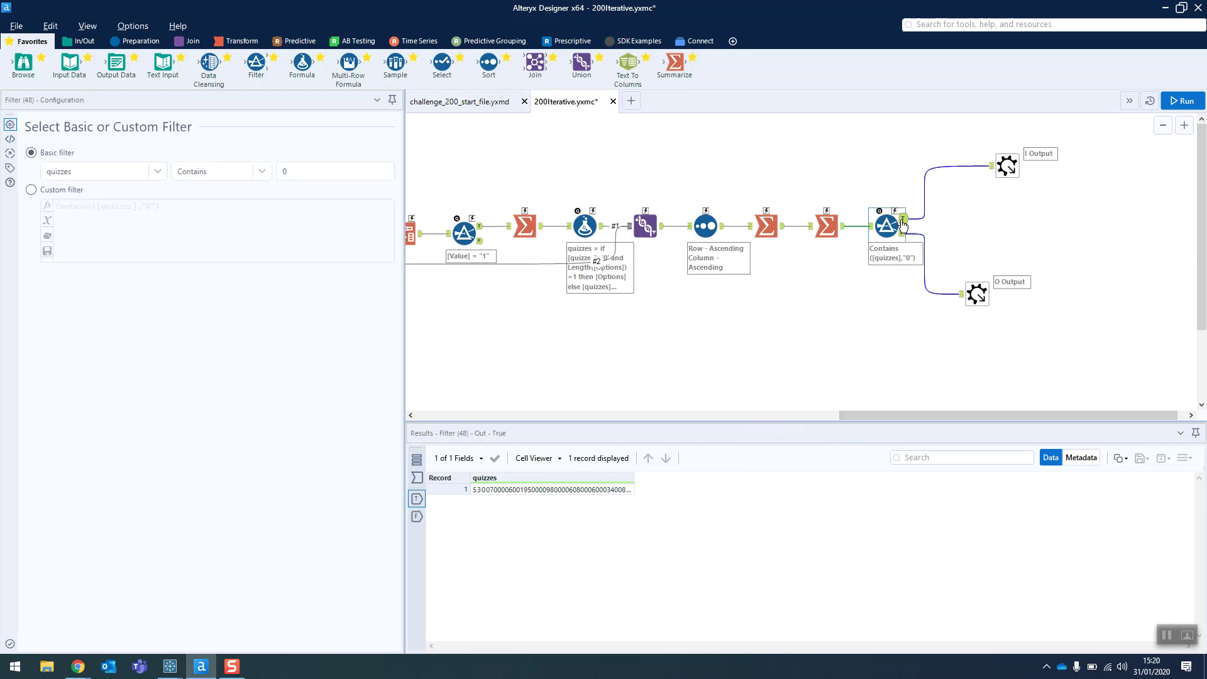
pyautogui.click(903, 234)
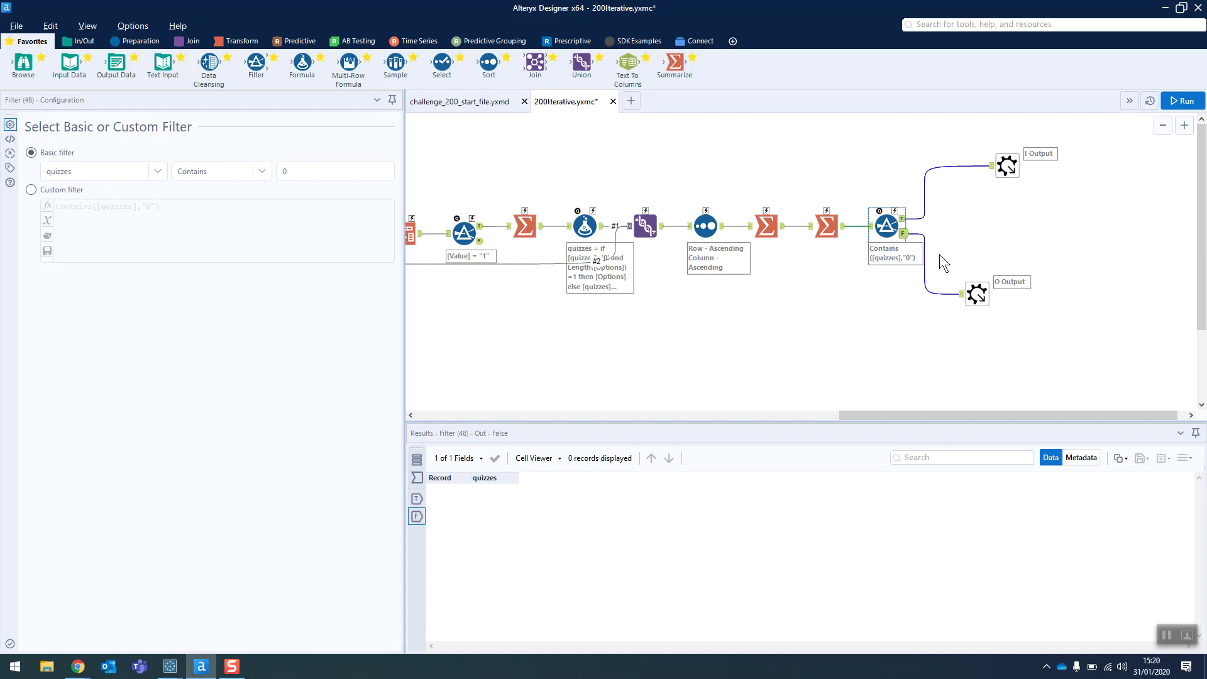
pyautogui.click(903, 220)
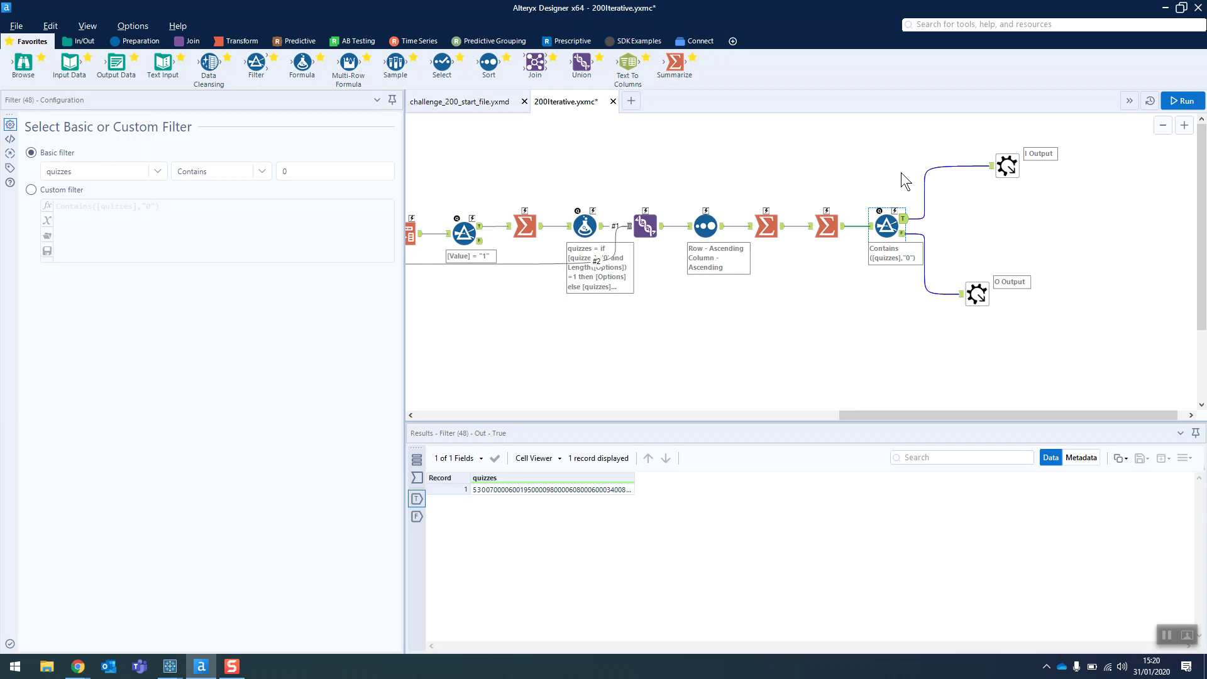
pyautogui.click(583, 224)
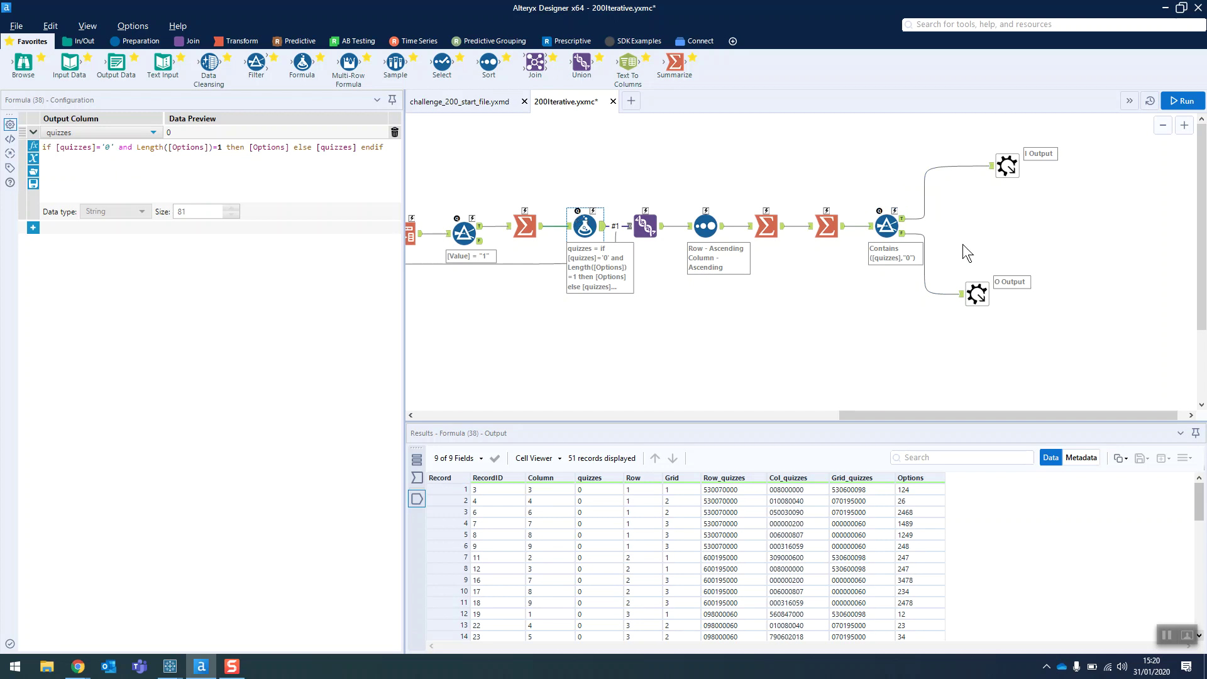
pyautogui.click(903, 233)
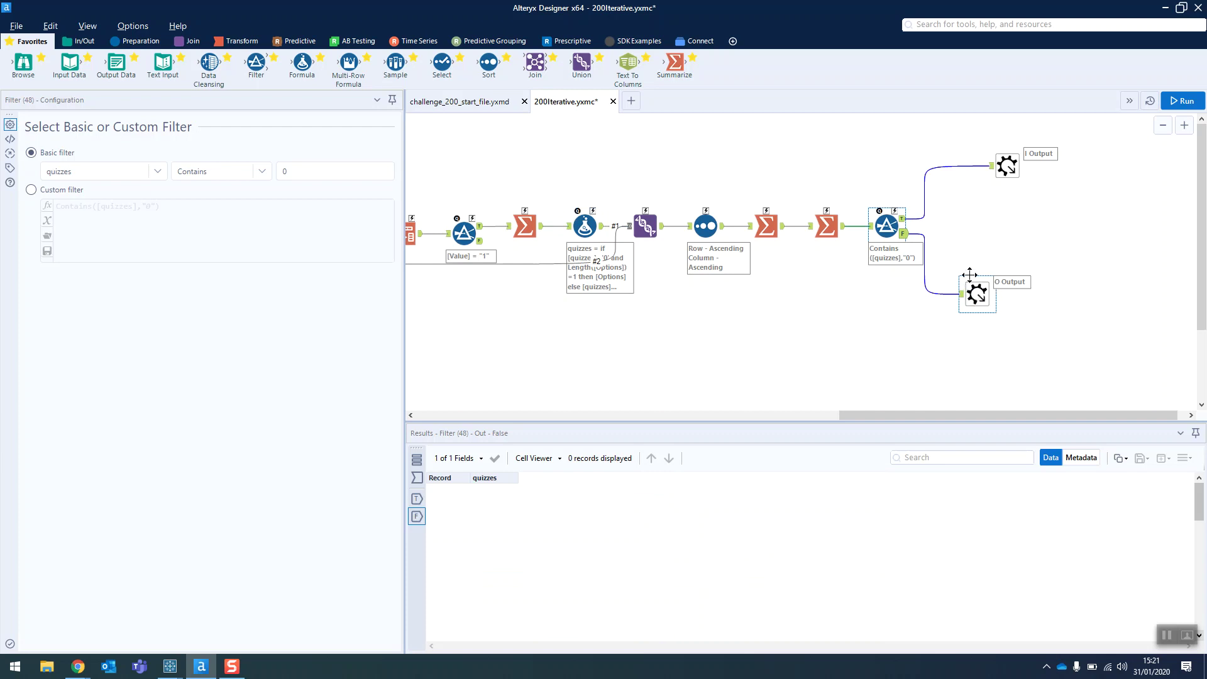
pyautogui.click(1002, 170)
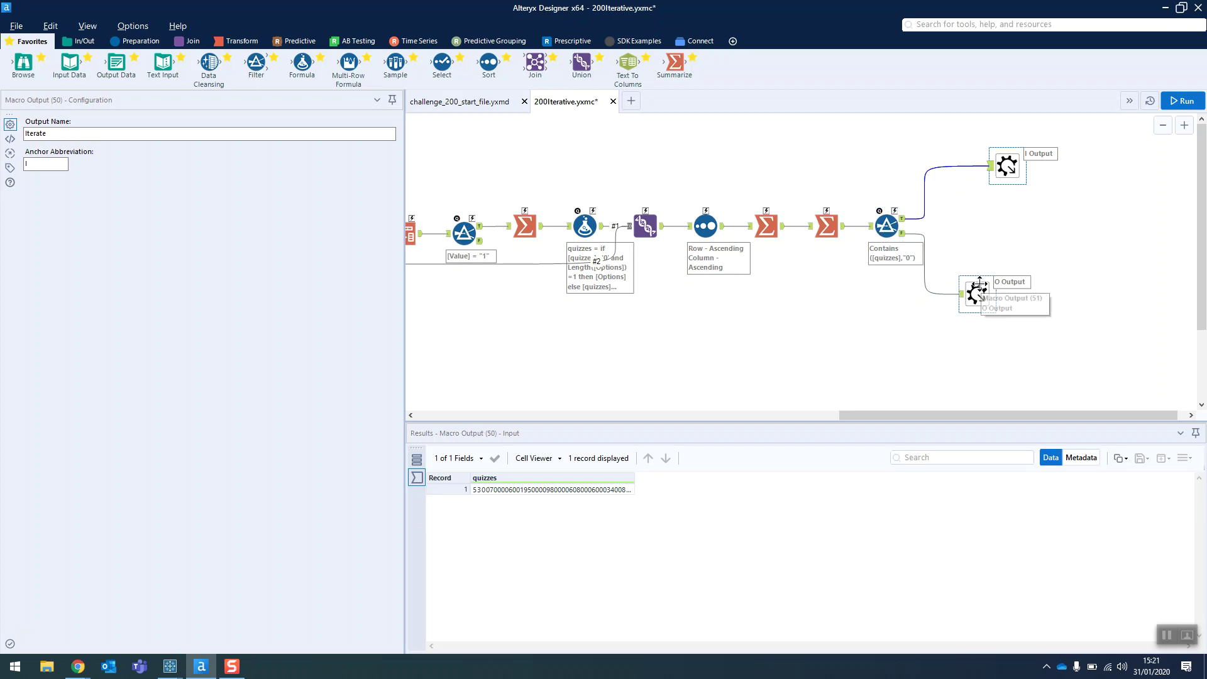
# Step: Show the macro's properties in the Interface Designer
pyautogui.click(88, 25)
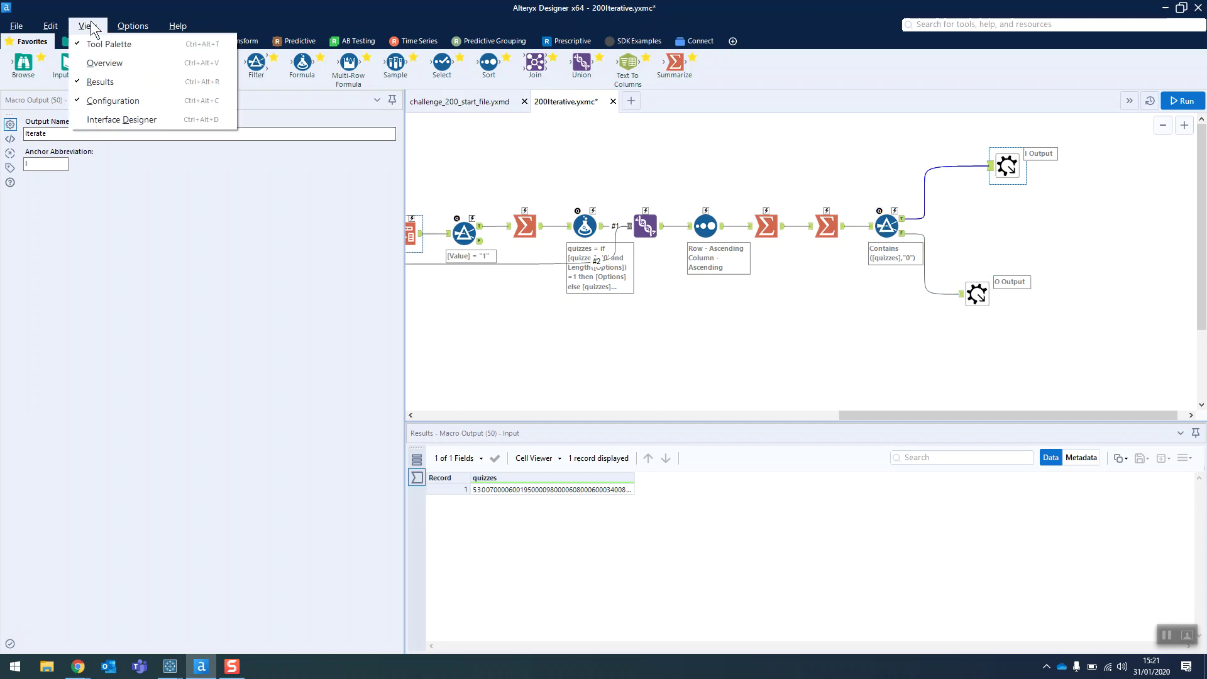
pyautogui.click(121, 119)
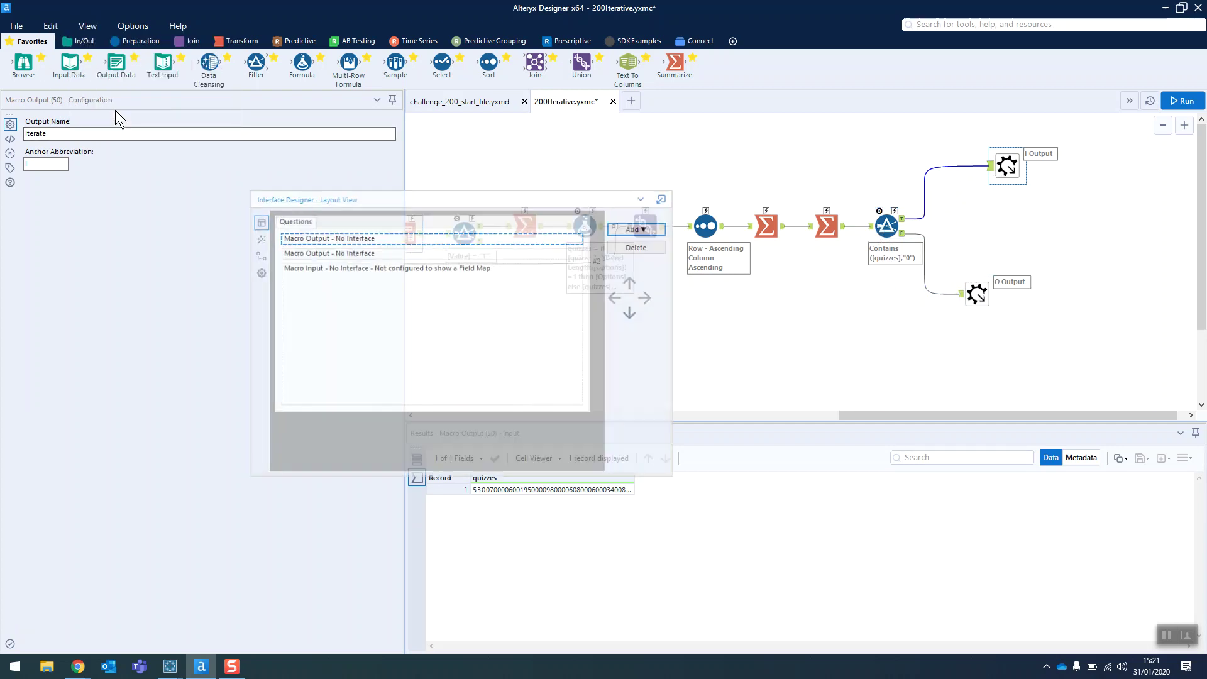
pyautogui.click(259, 272)
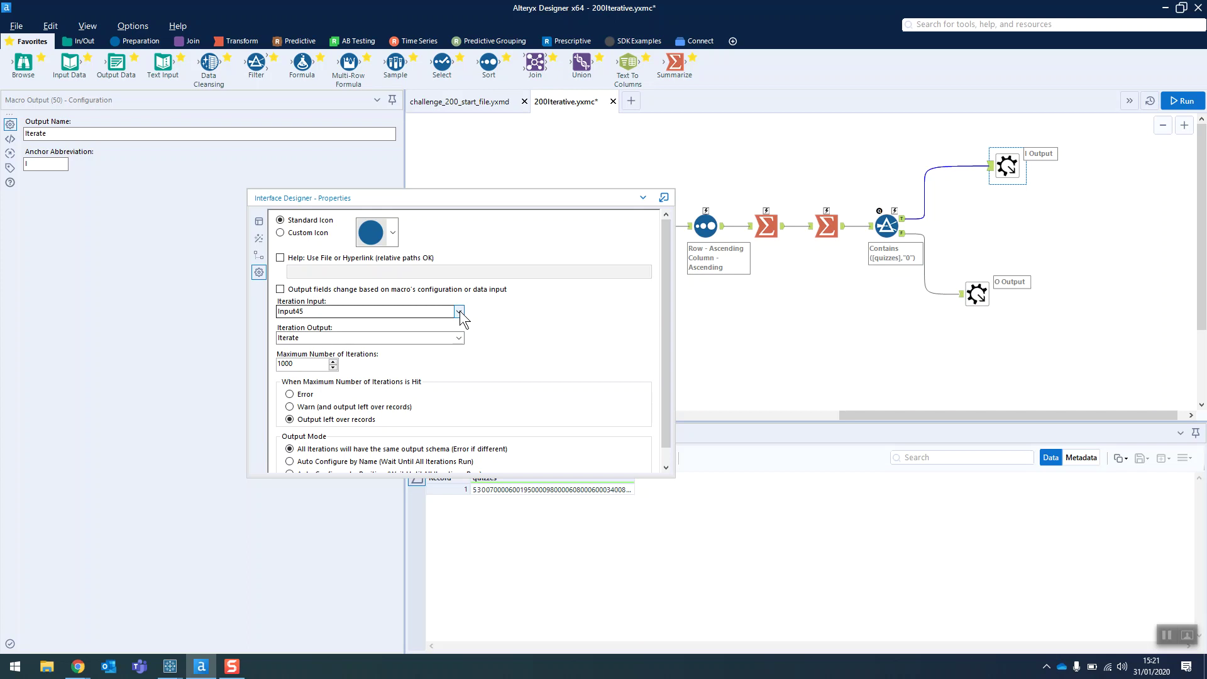
# Step: Set Iteration Input to Input45 and Iteration Output to Output, then hide the Interface Designer
pyautogui.click(459, 311)
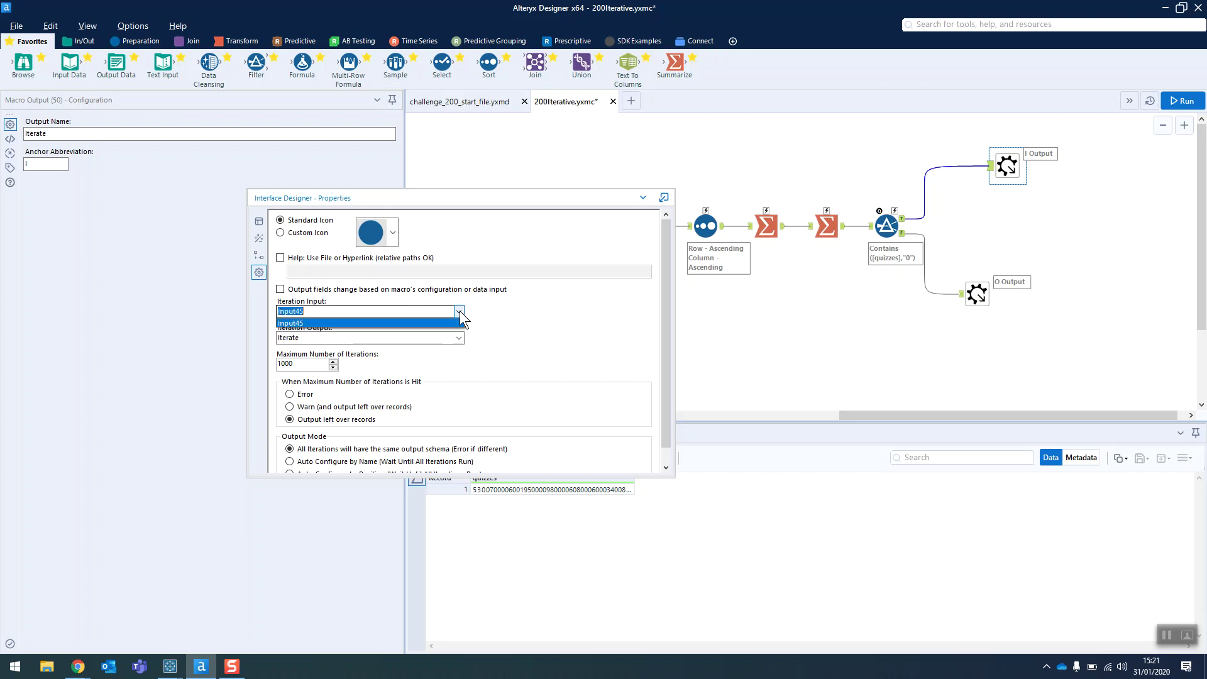
pyautogui.click(459, 312)
pyautogui.click(459, 338)
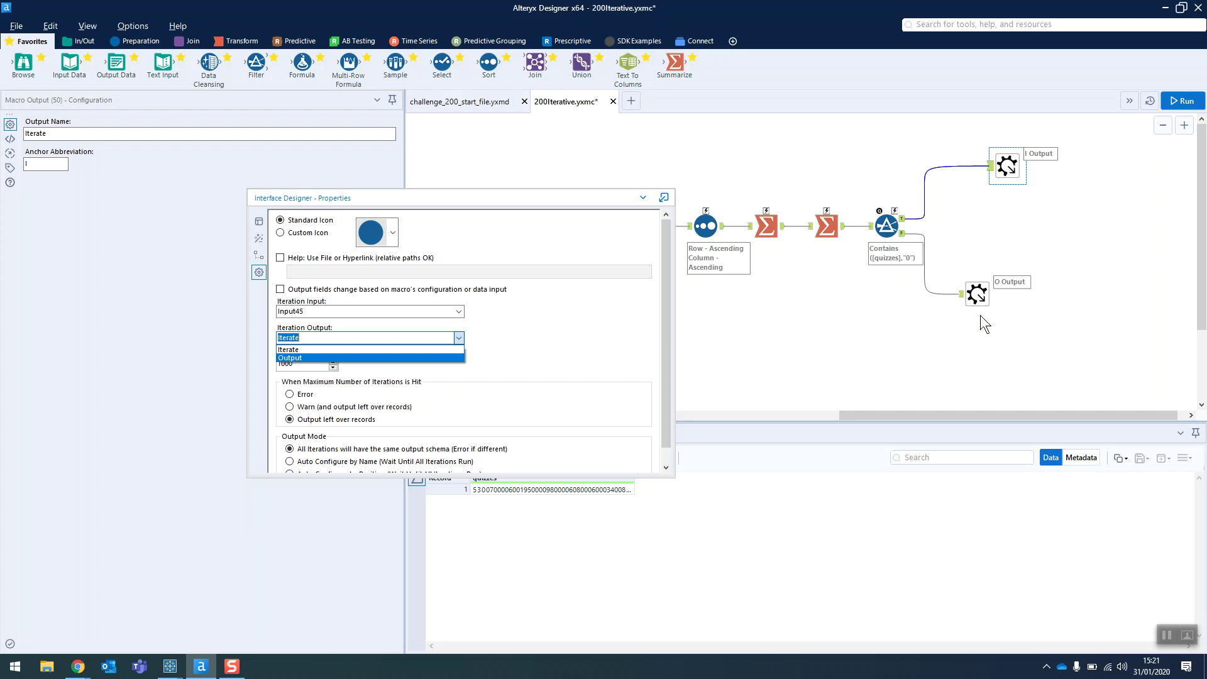
pyautogui.click(375, 349)
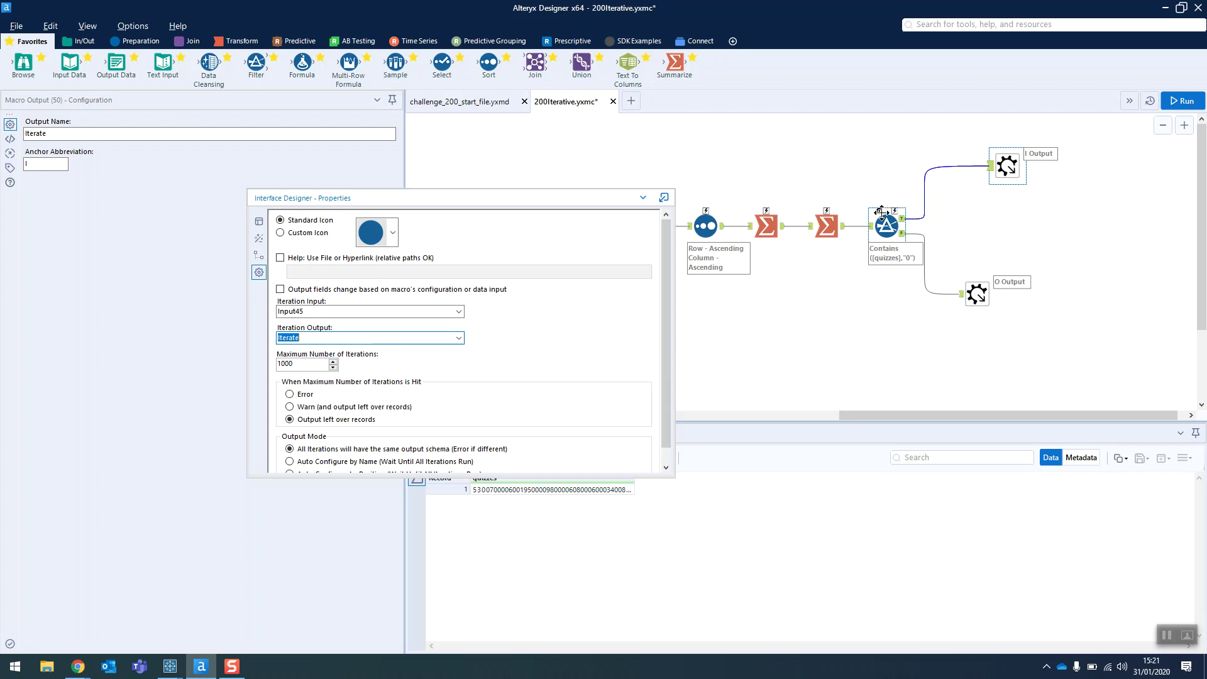
pyautogui.click(293, 364)
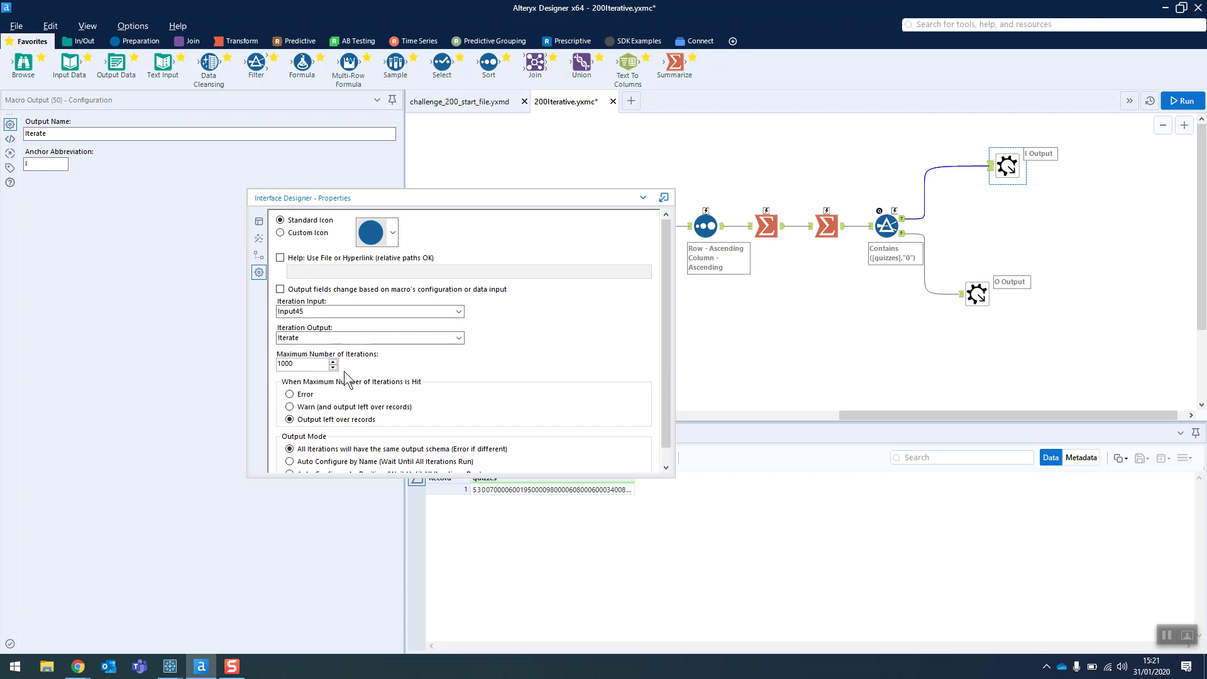
pyautogui.click(448, 339)
pyautogui.press('Down')
pyautogui.click(100, 29)
pyautogui.click(122, 119)
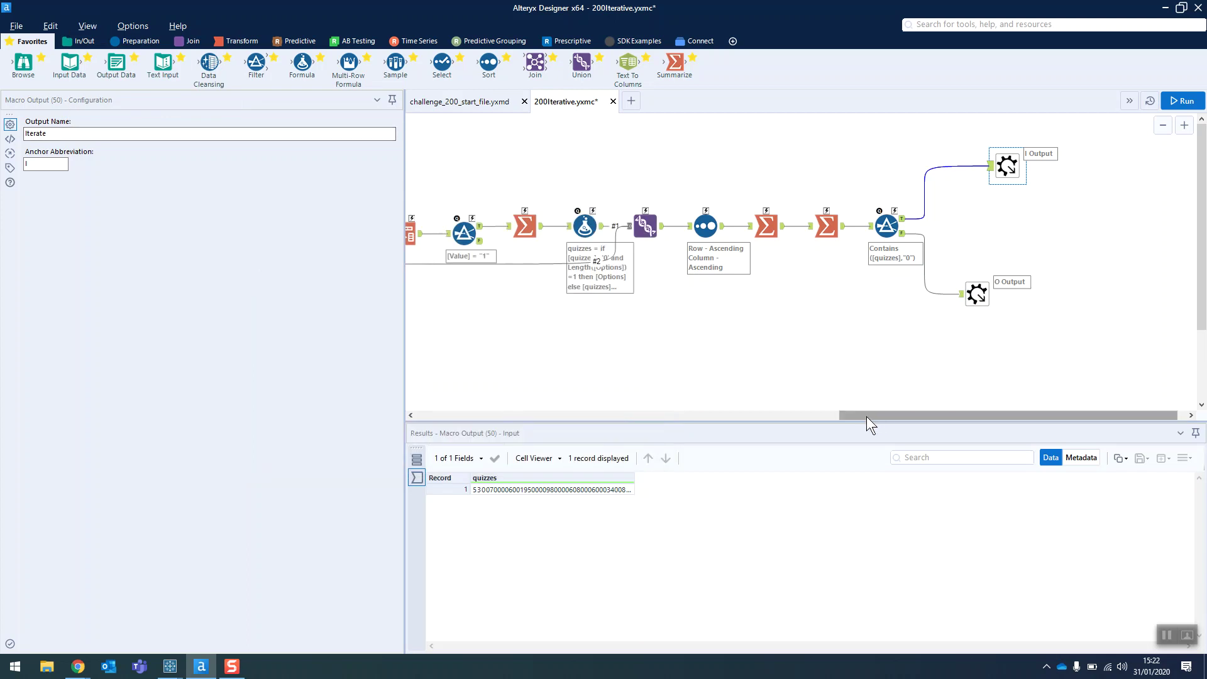
# Step: Scroll the canvas left to the start of the 200Iterative macro workflow
pyautogui.moveTo(866, 416); pyautogui.dragTo(481, 413)
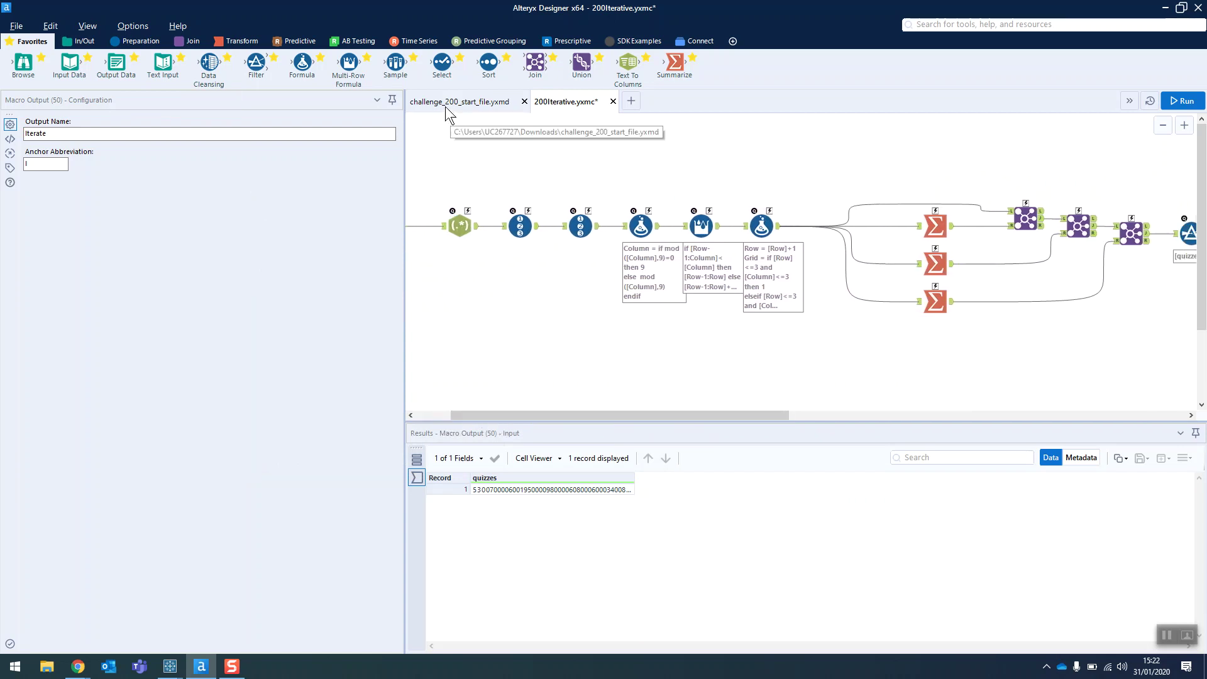